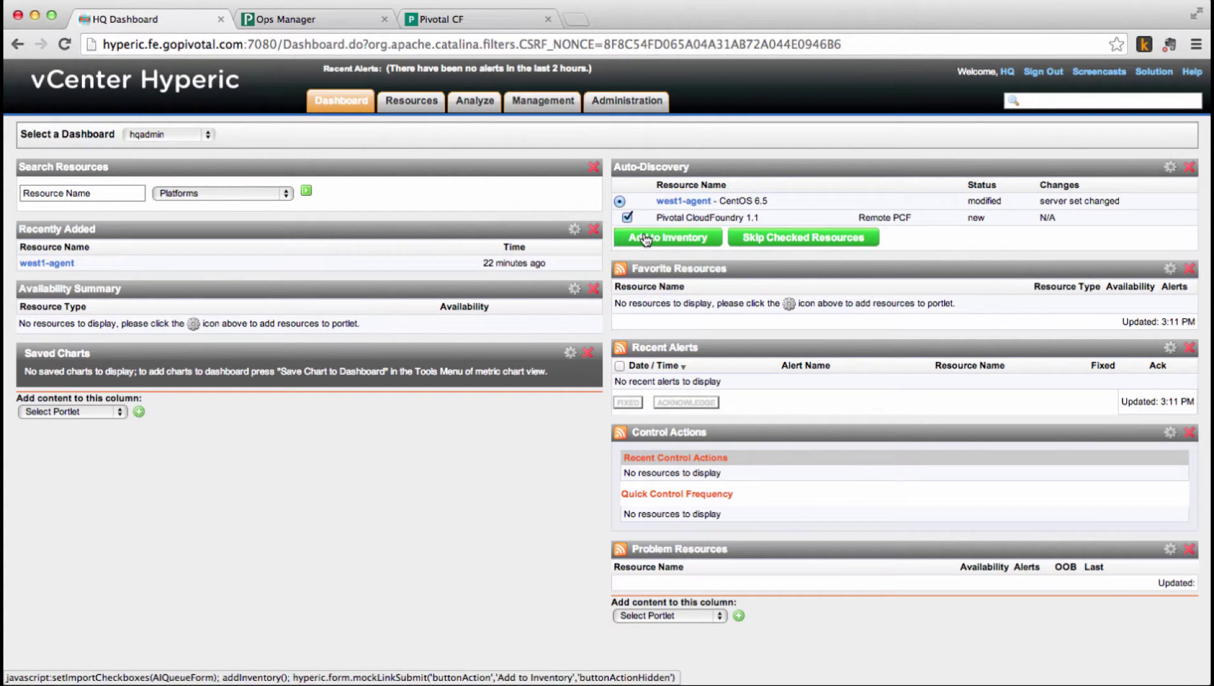
# - Add the checked Pivotal CloudFoundry 1.1 entry from the Auto-Discovery portlet to inventory
pyautogui.click(645, 239)
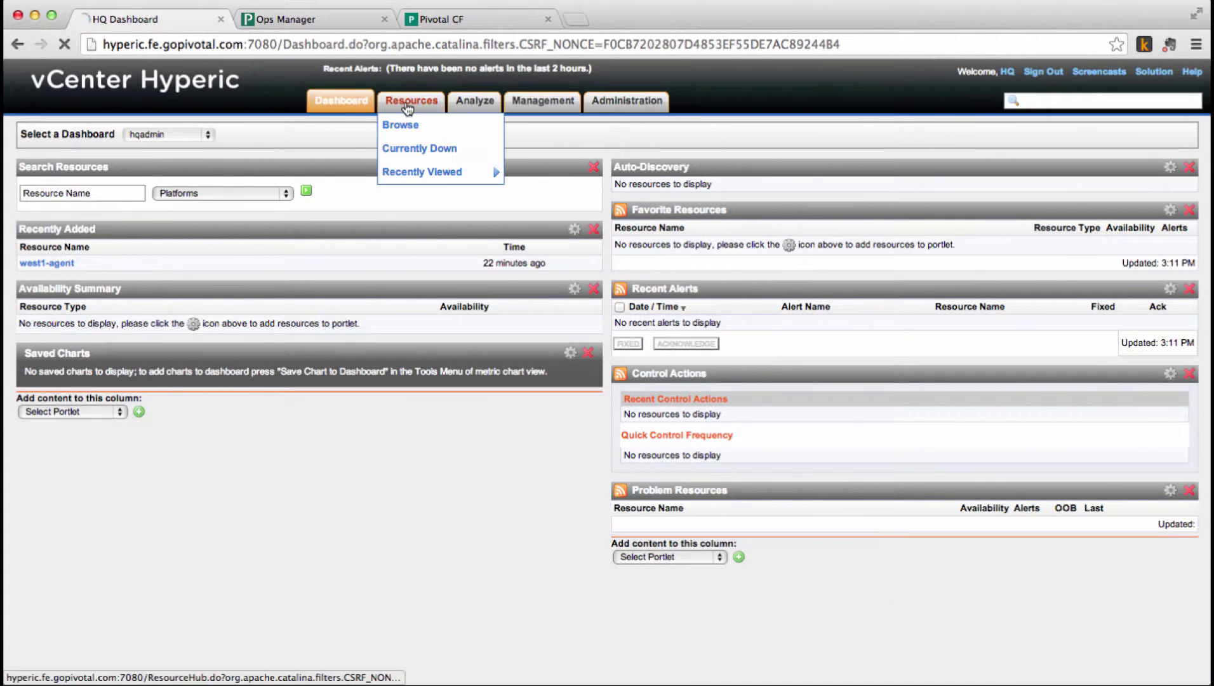
# - Browse resources to west1-agent and open its Pivotal CloudFoundry 1.1 server configuration
pyautogui.click(411, 99)
pyautogui.click(137, 273)
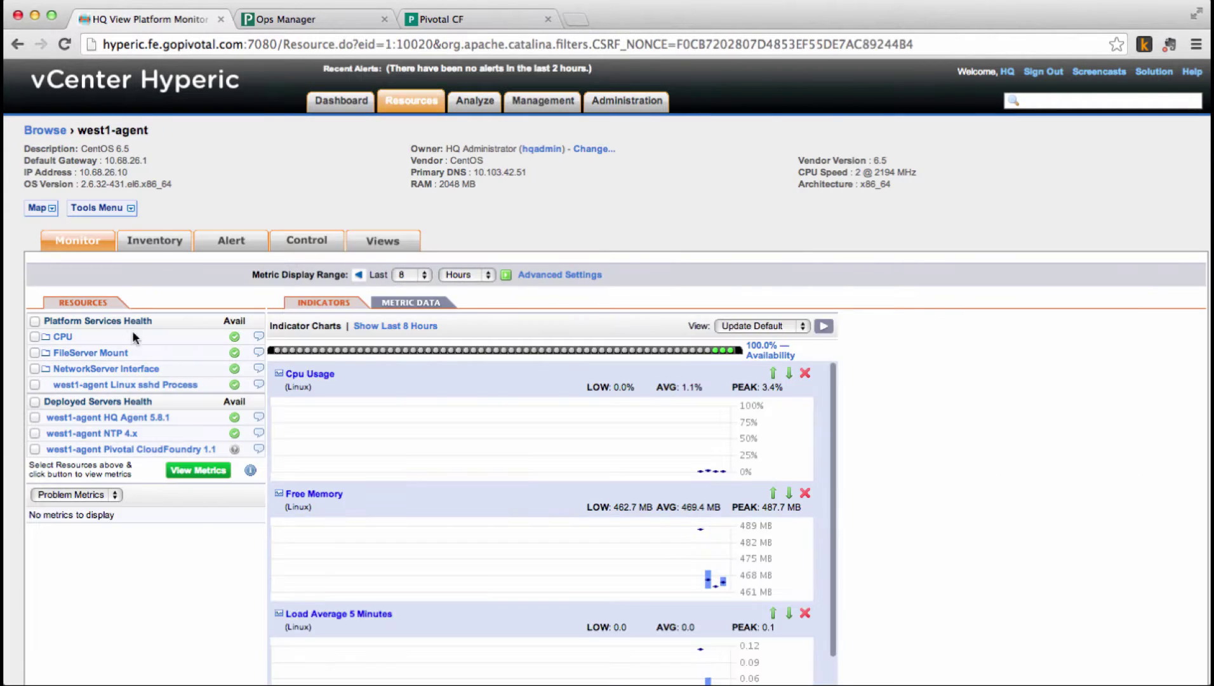
pyautogui.click(149, 449)
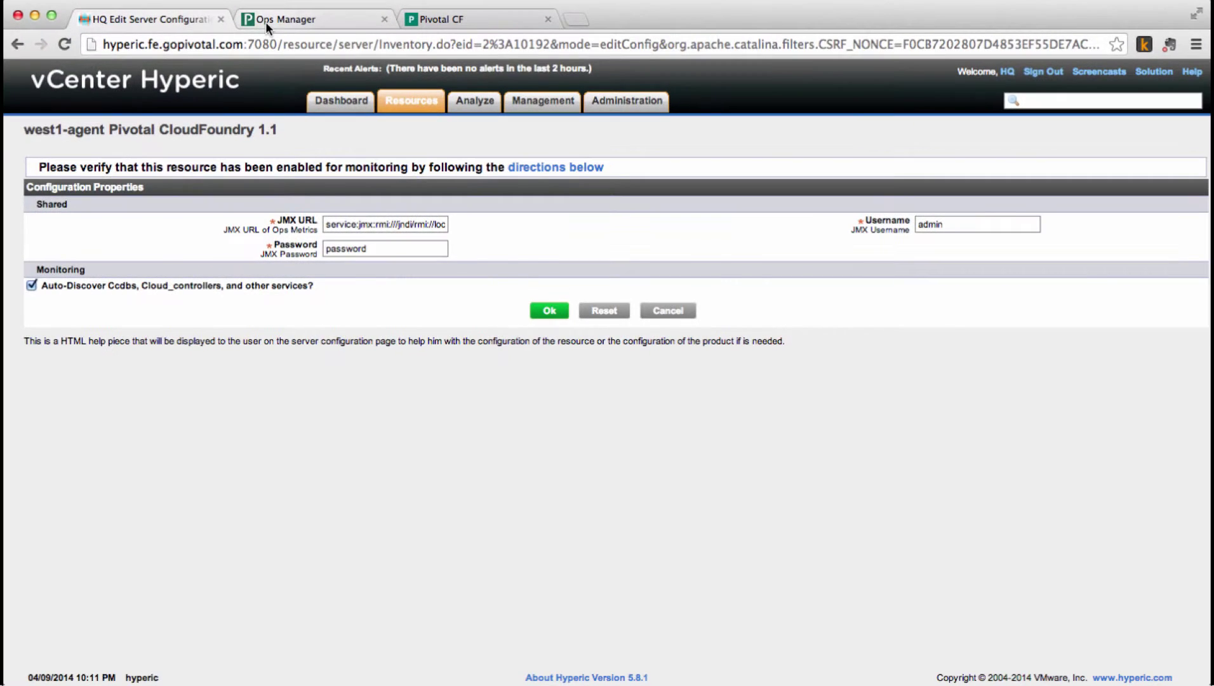
# - In Ops Manager, open the Ops Metrics Status tab and select JMX Provider IP 10.68.26.95
pyautogui.click(265, 22)
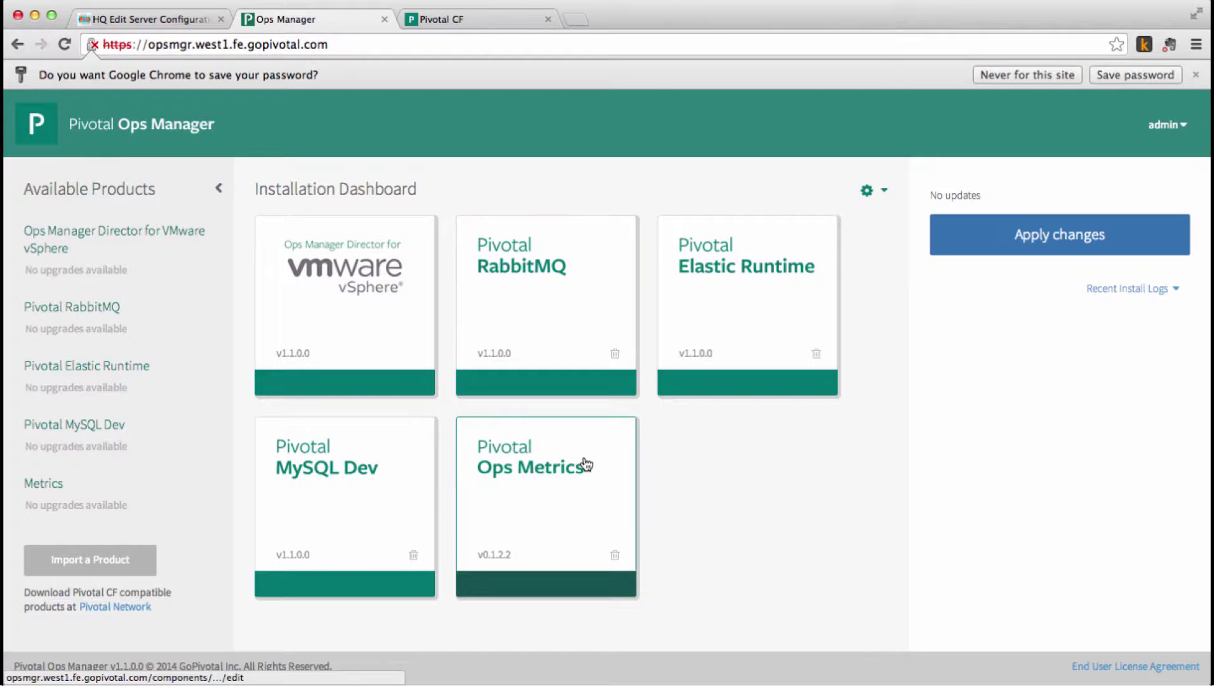
pyautogui.click(585, 464)
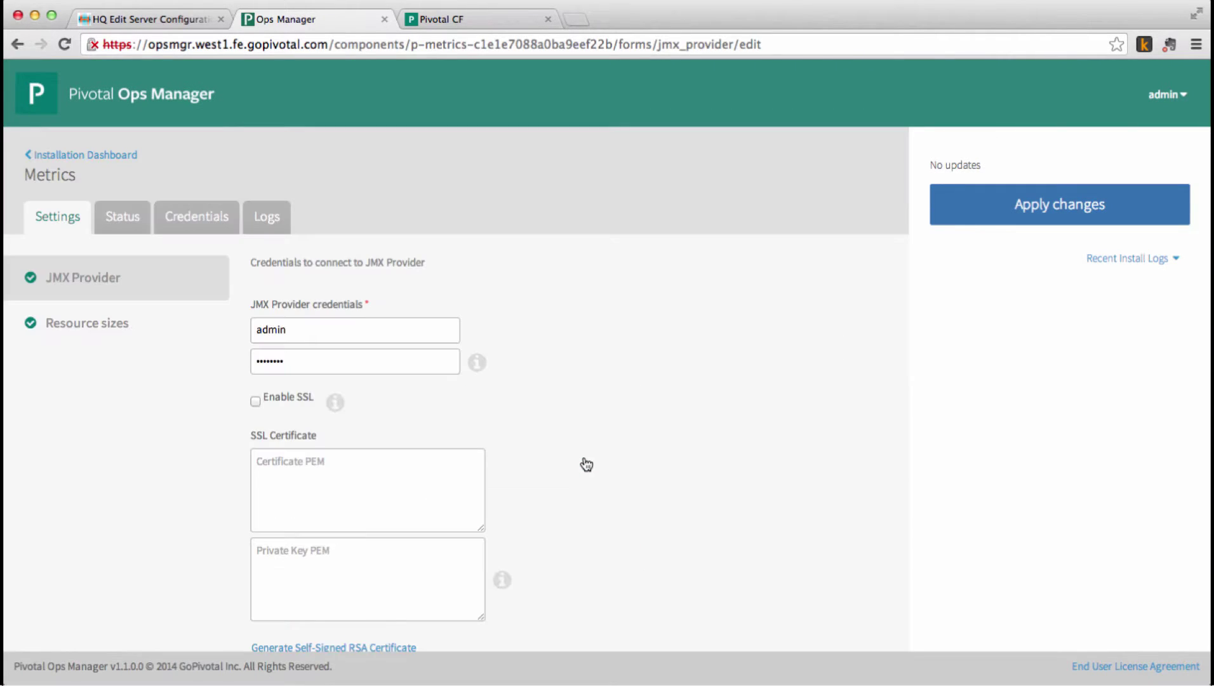
pyautogui.click(136, 223)
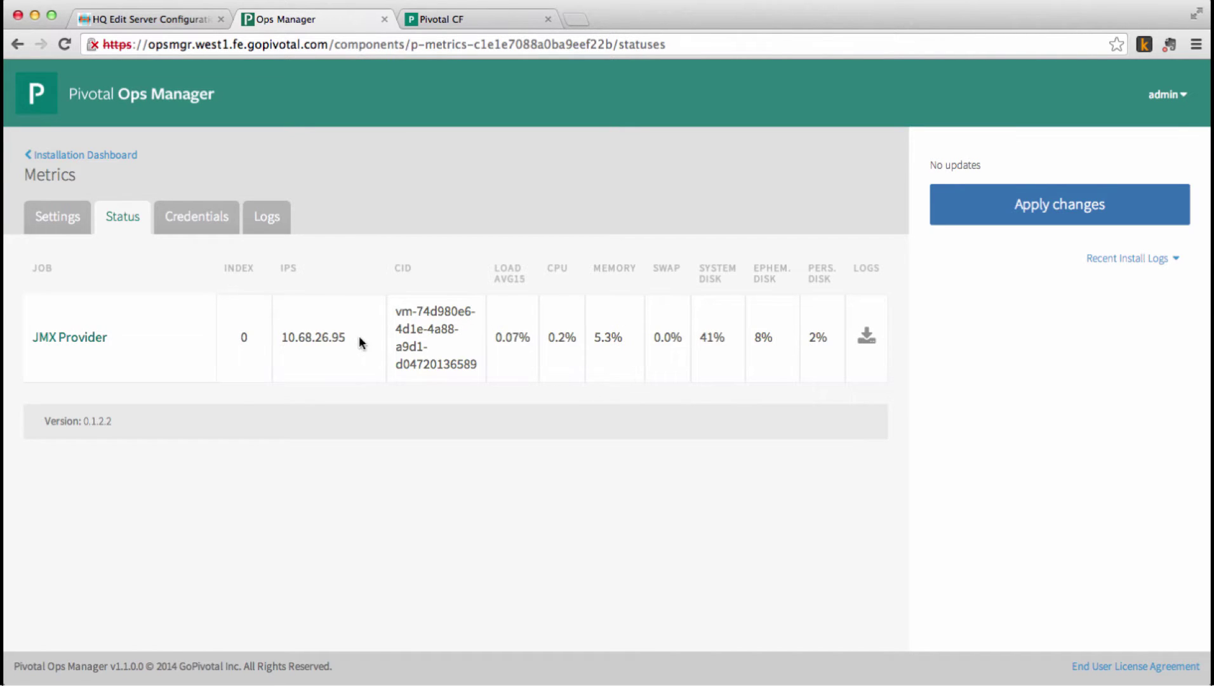
pyautogui.moveTo(359, 341); pyautogui.dragTo(281, 331)
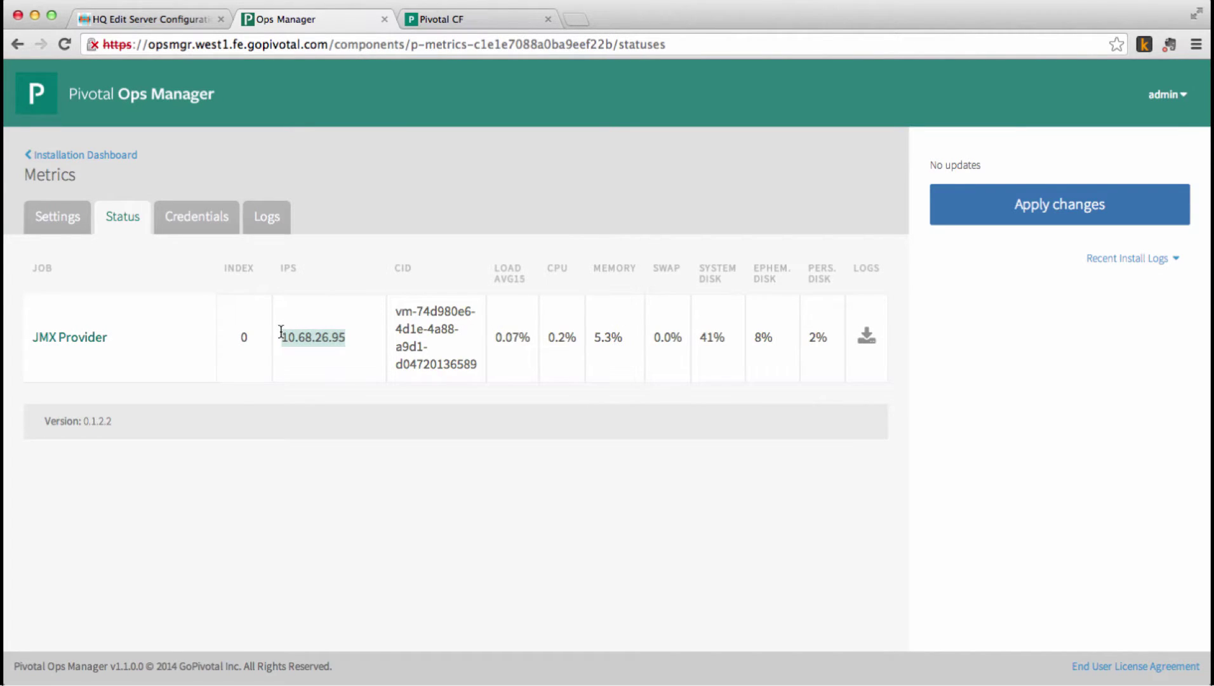
# - Set the Hyperic server's JMX URL to 10.68.26.95 and save with Auto-Discover on
pyautogui.click(169, 20)
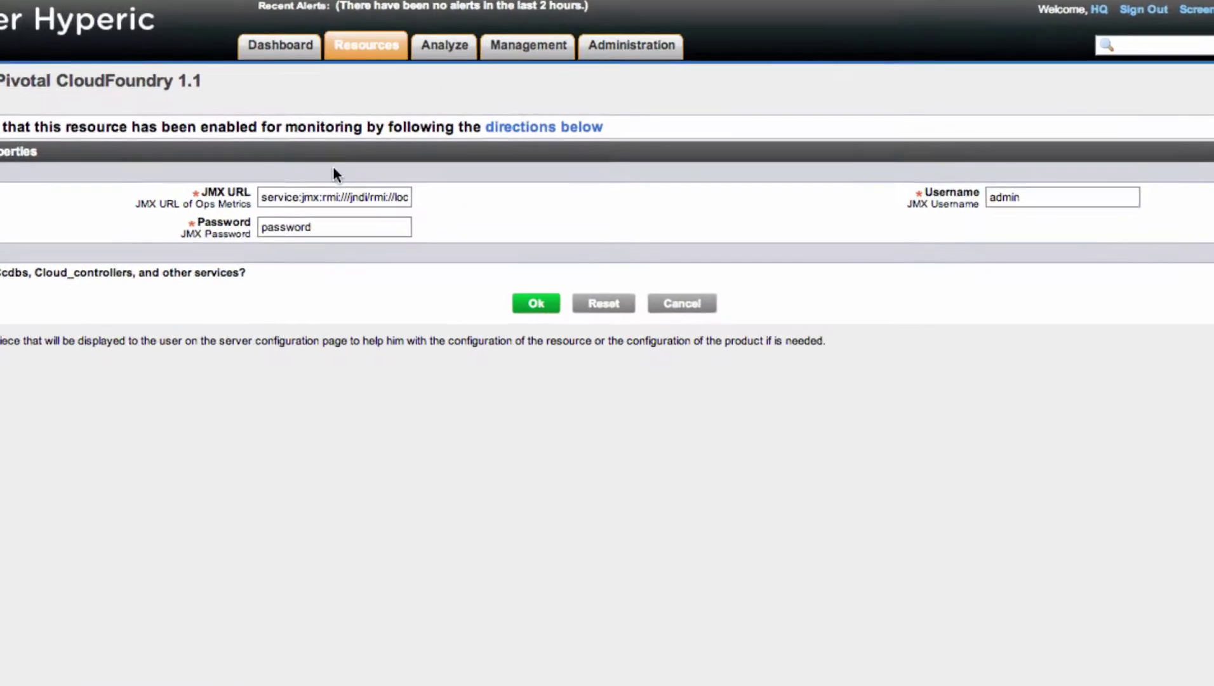
pyautogui.click(390, 193)
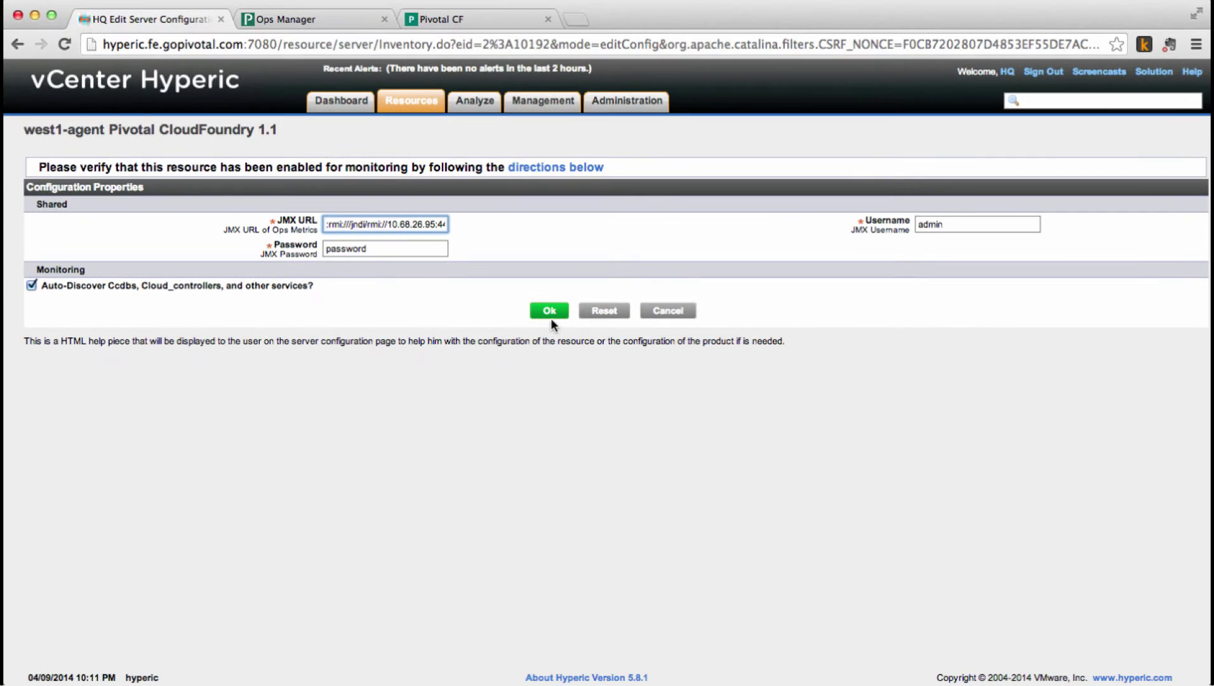
pyautogui.click(549, 311)
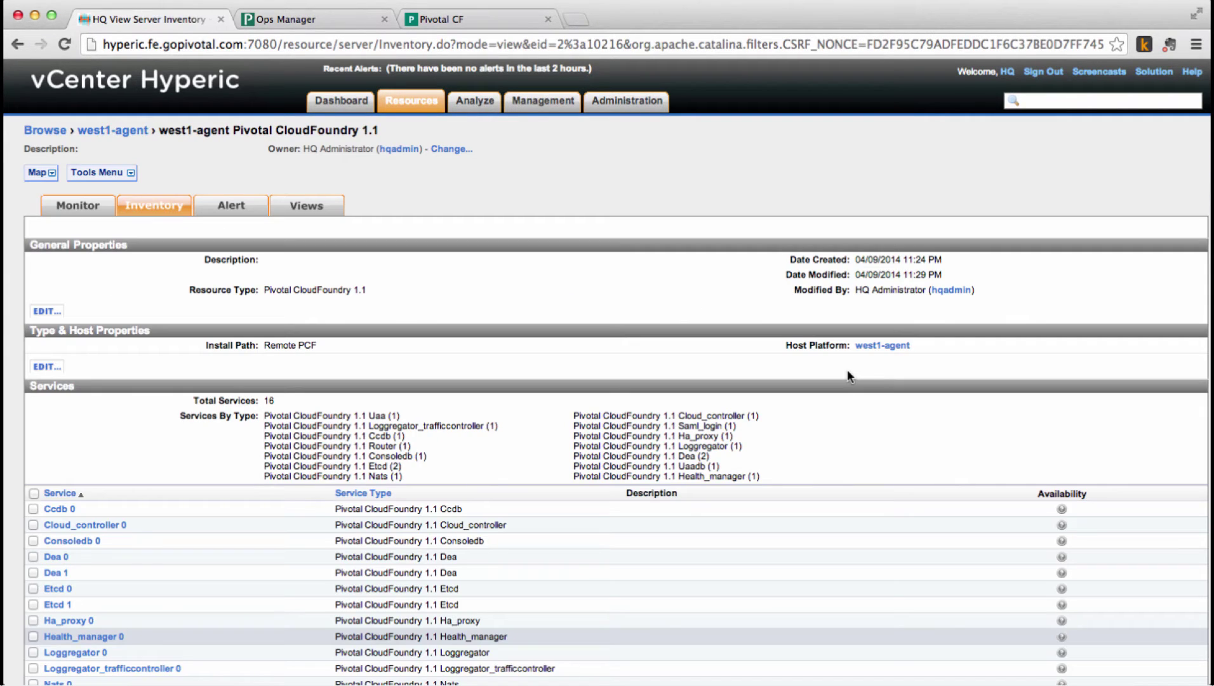
# - Open the server's Monitor view and scroll its services down to Pivotal CloudFoundry 1.1 Dea
pyautogui.click(101, 215)
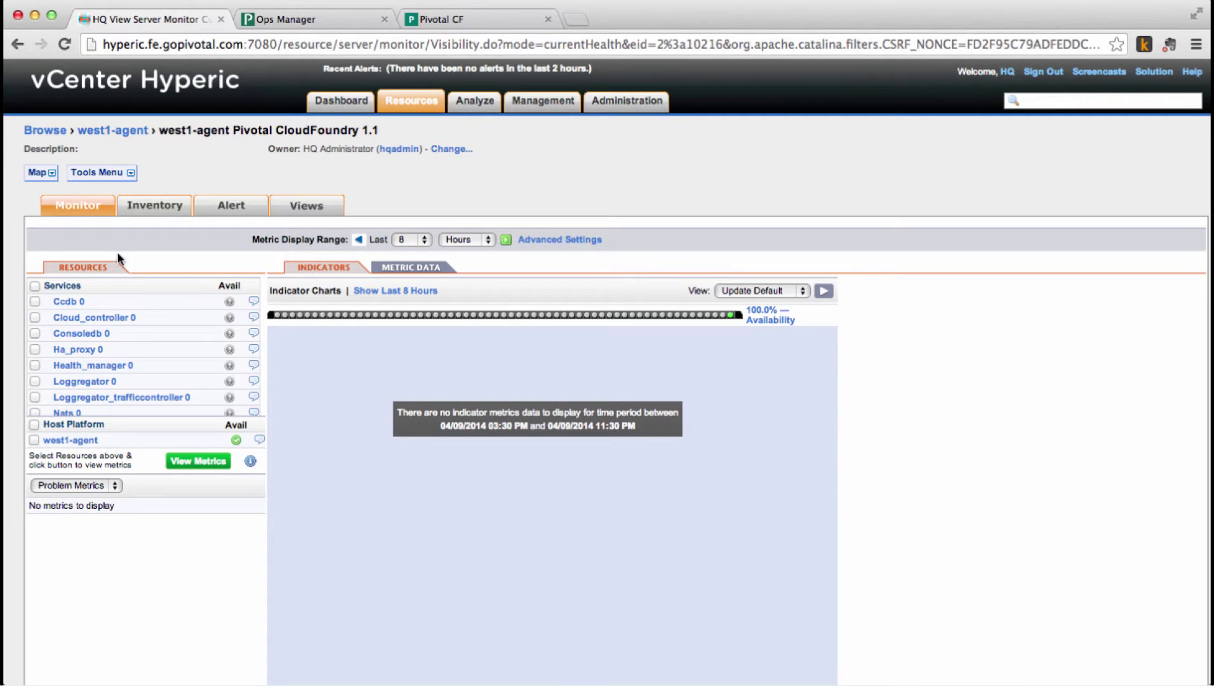
pyautogui.scroll(-5, 132, 306)
pyautogui.scroll(-3, 132, 305)
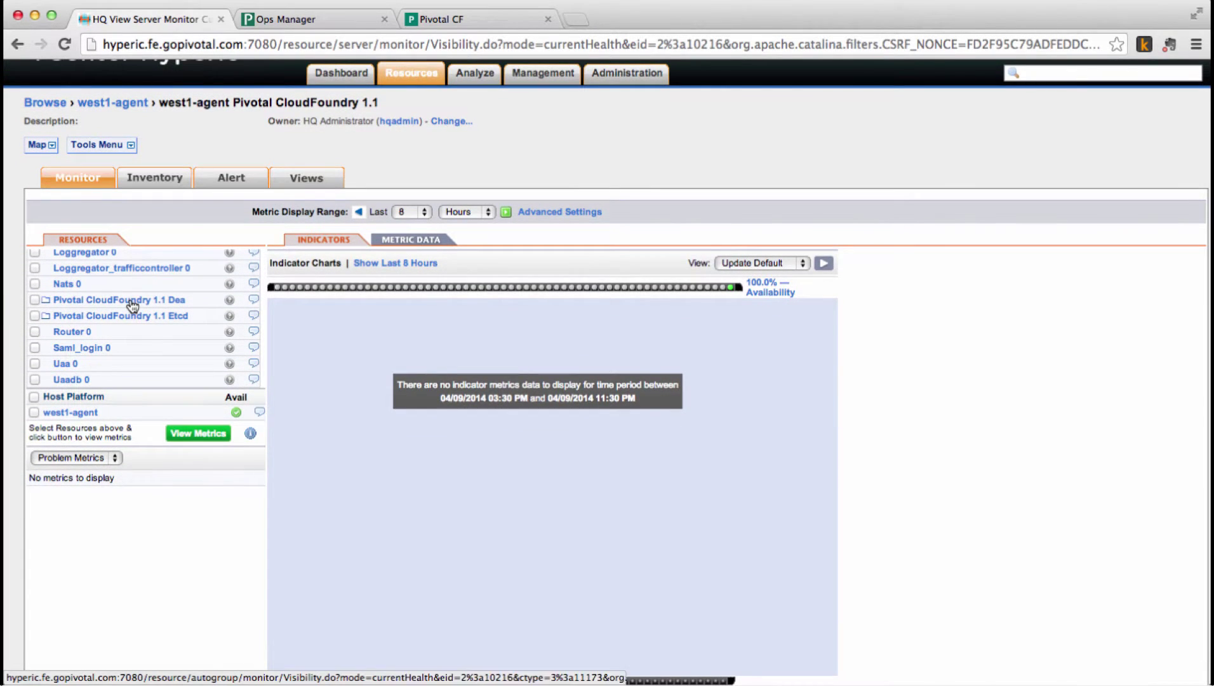
# - Set all Pivotal CloudFoundry 1.1 Dea metrics to a 1-minute collection interval
pyautogui.click(132, 305)
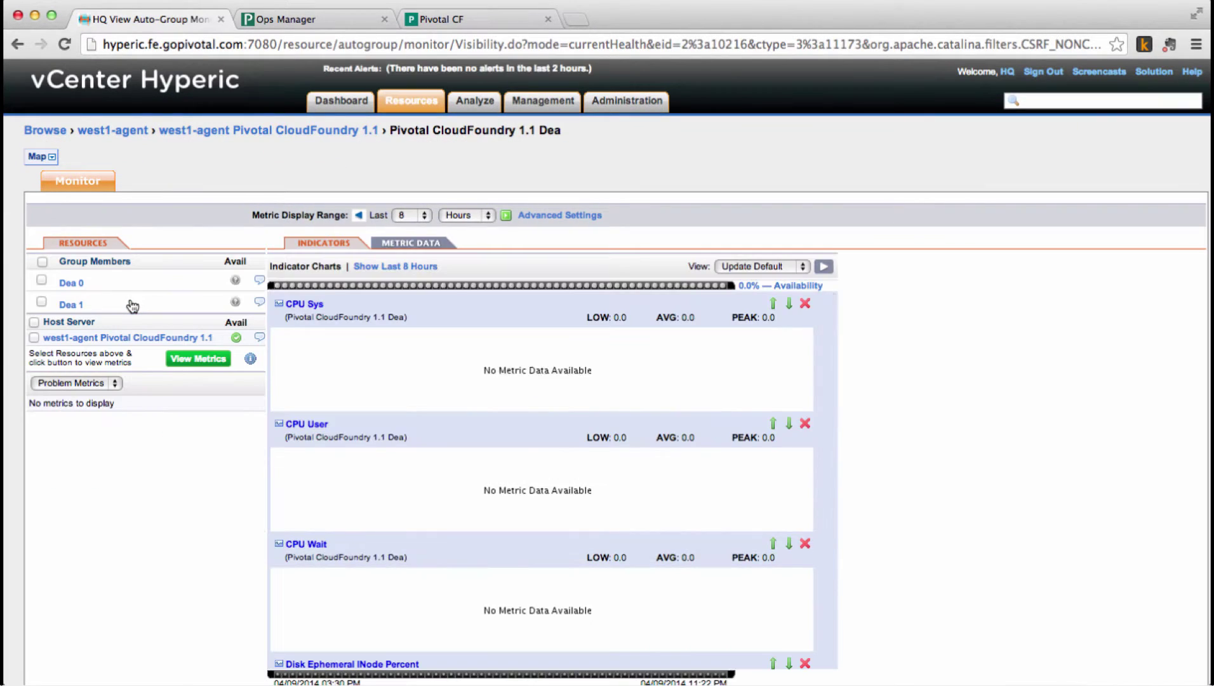
pyautogui.click(384, 247)
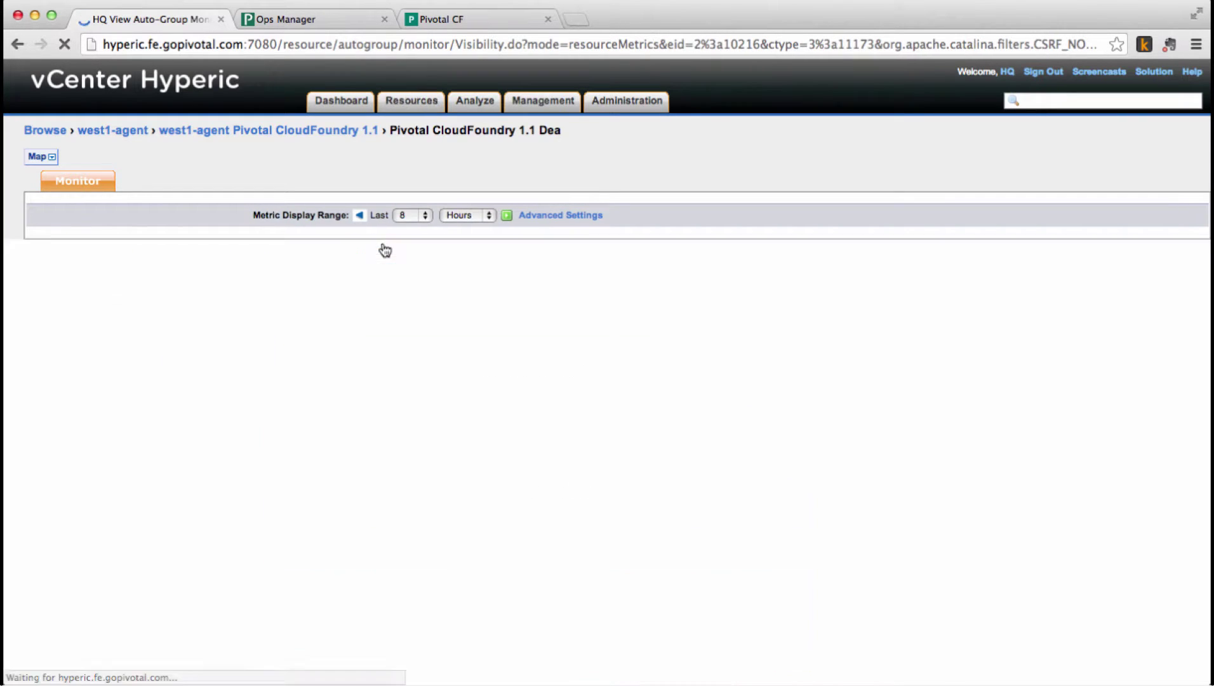
pyautogui.click(449, 259)
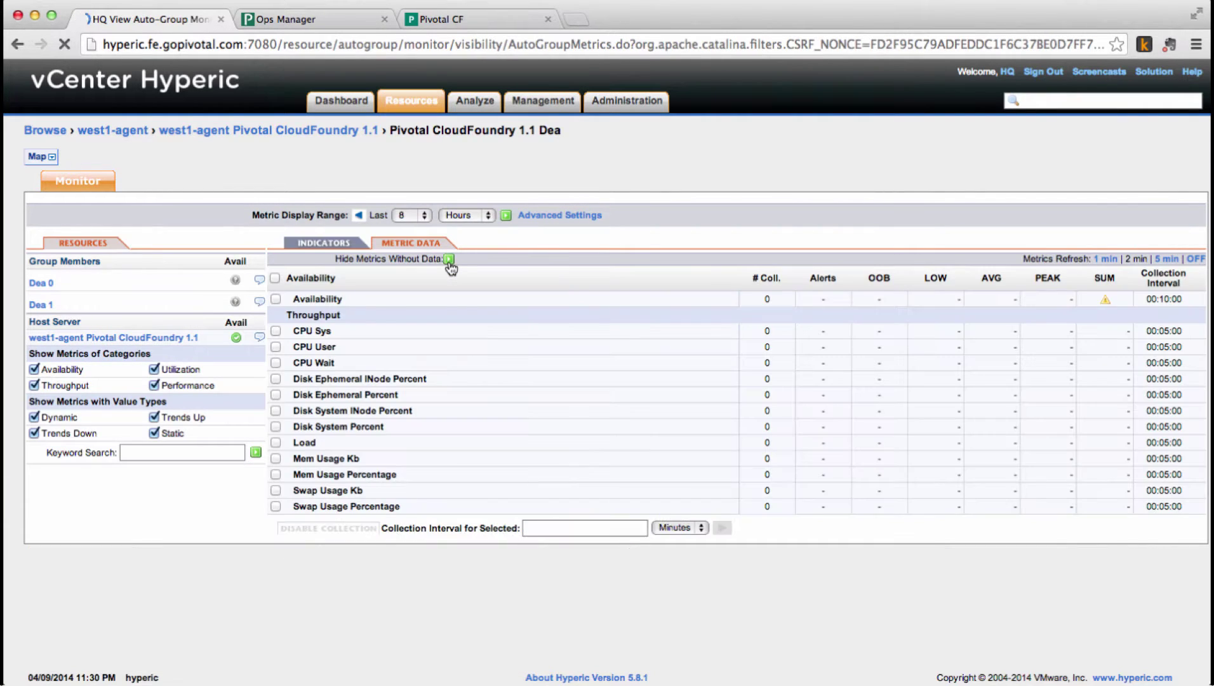
pyautogui.click(275, 278)
pyautogui.click(584, 527)
pyautogui.write('1')
pyautogui.click(721, 527)
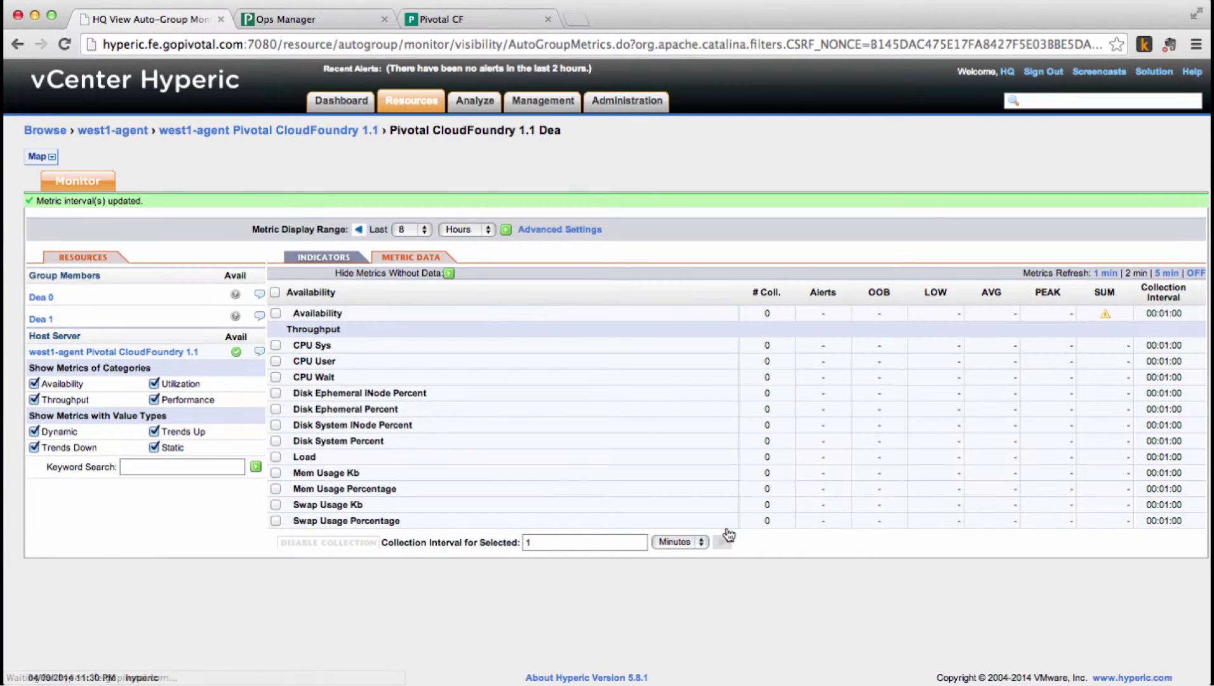
# - Return to the server and reopen the Pivotal CloudFoundry 1.1 Dea group
pyautogui.click(355, 134)
pyautogui.scroll(-3, 113, 378)
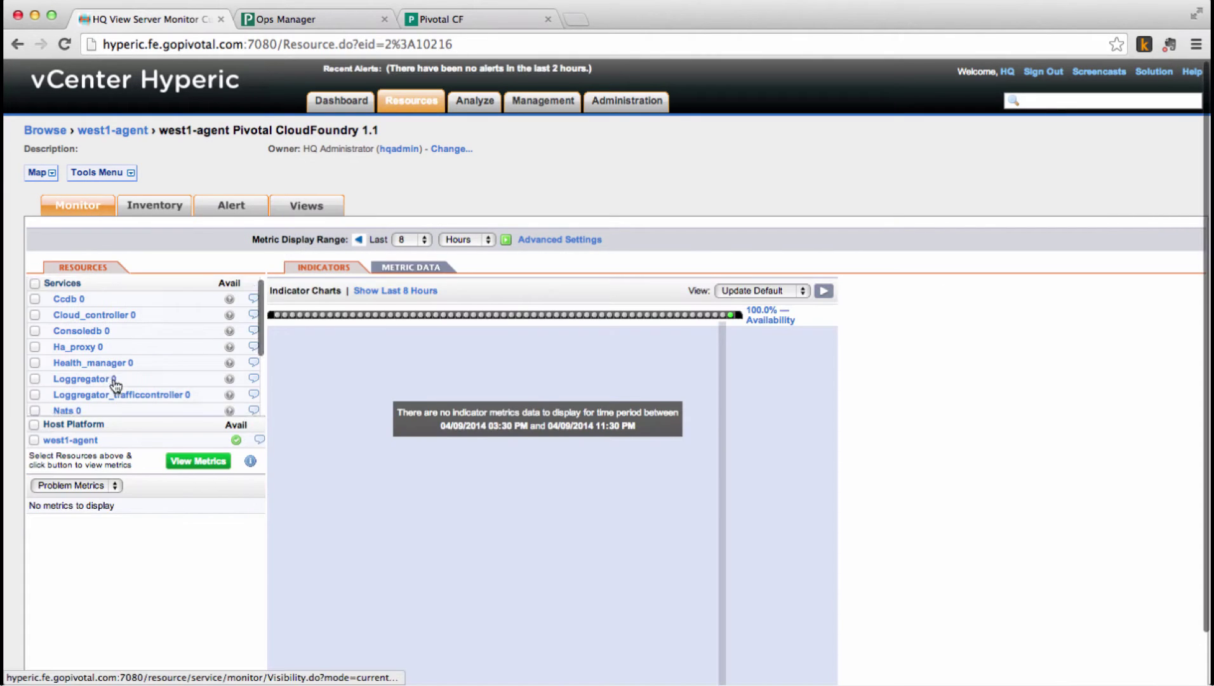
pyautogui.click(114, 382)
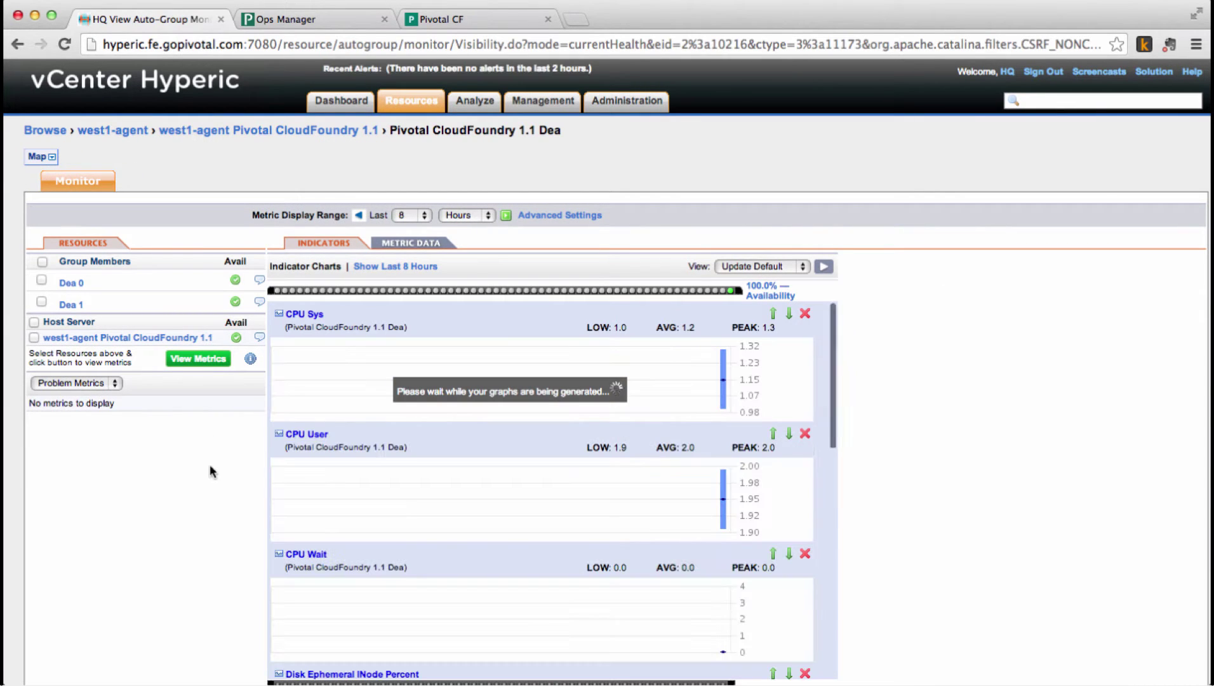
# - Open Dea 0's full Mem Usage Percentage chart
pyautogui.click(76, 282)
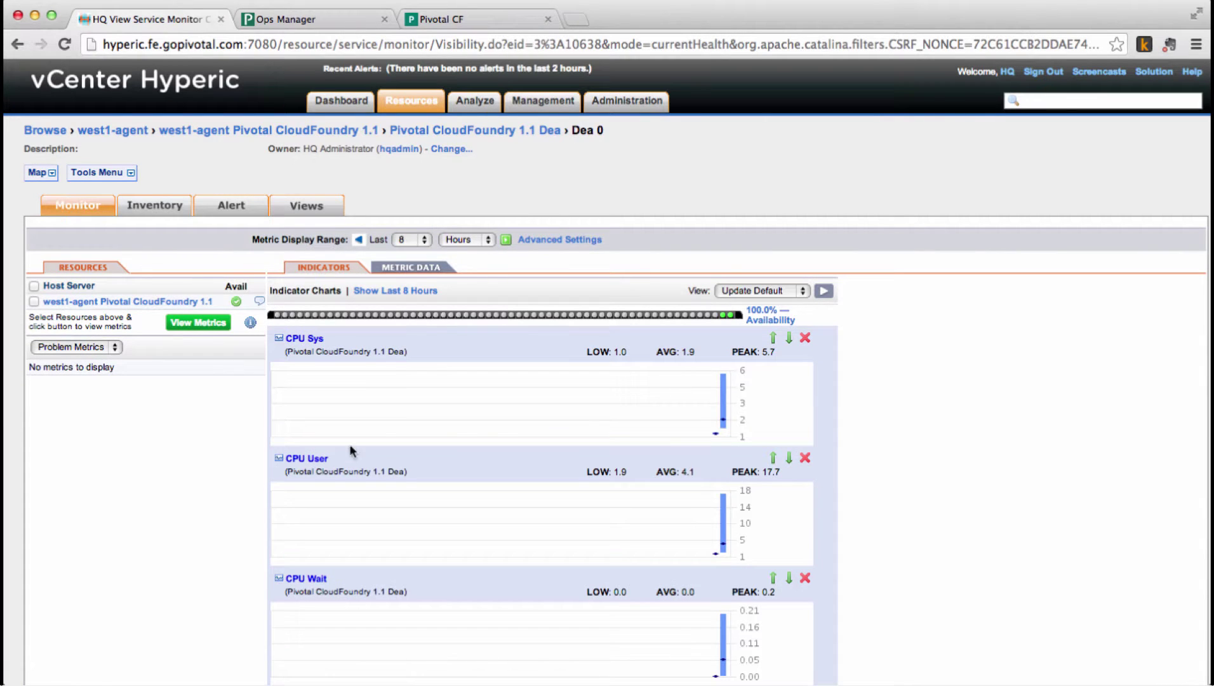
pyautogui.scroll(-10, 393, 463)
pyautogui.scroll(-6, 393, 470)
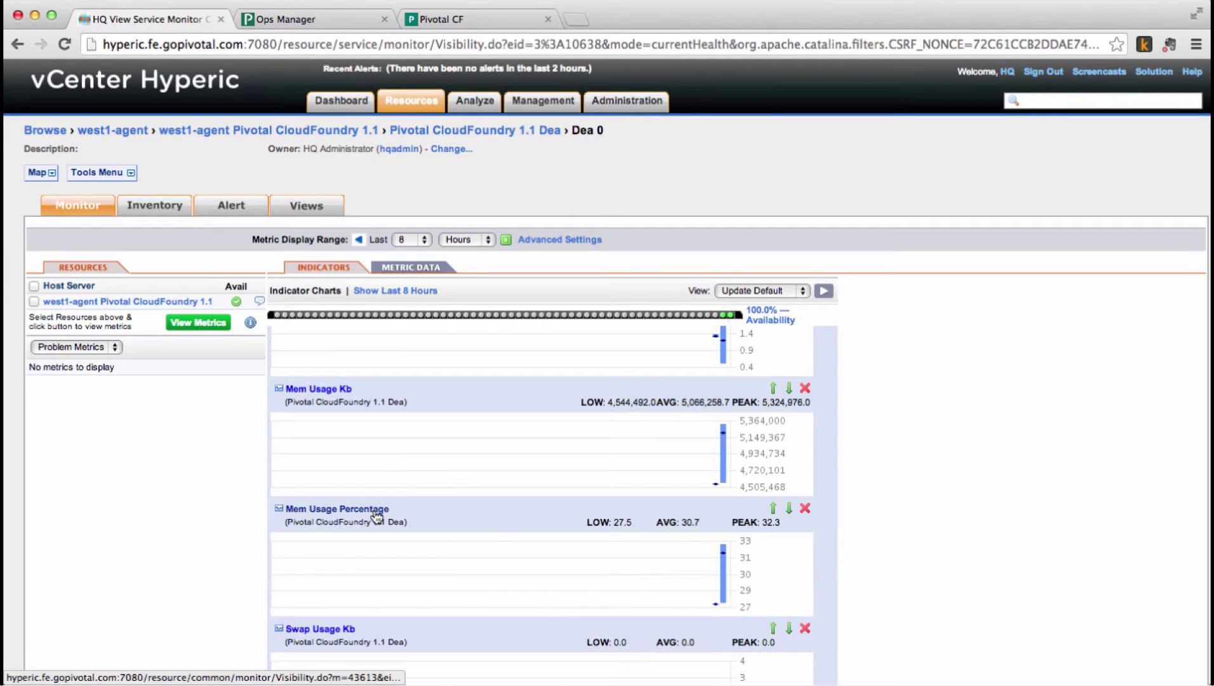
pyautogui.click(375, 512)
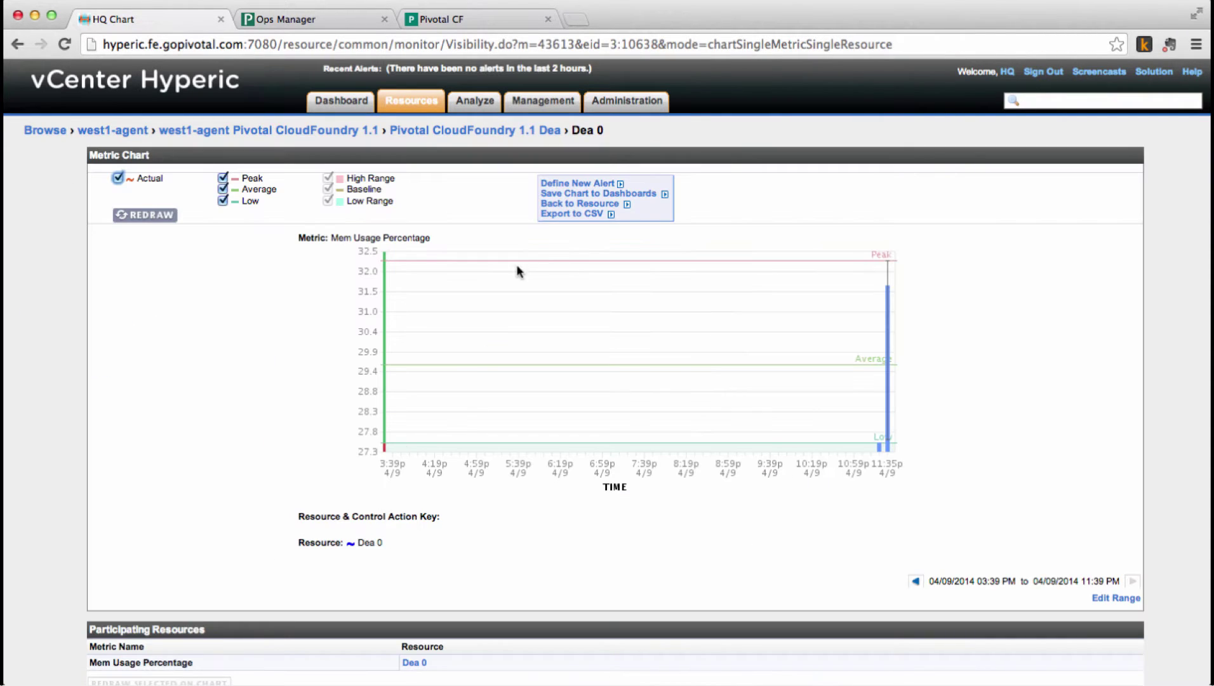
# - Save the chart to the Guest Role, Super User Role and hqadmin dashboards
pyautogui.click(558, 193)
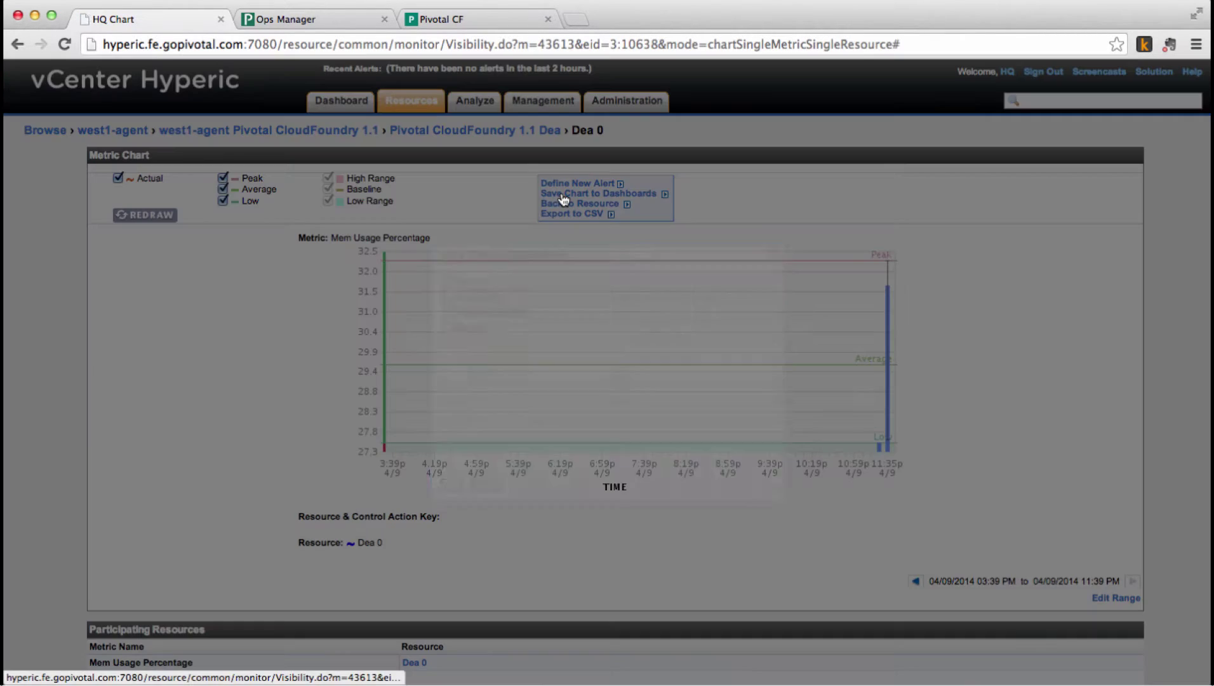
pyautogui.click(448, 282)
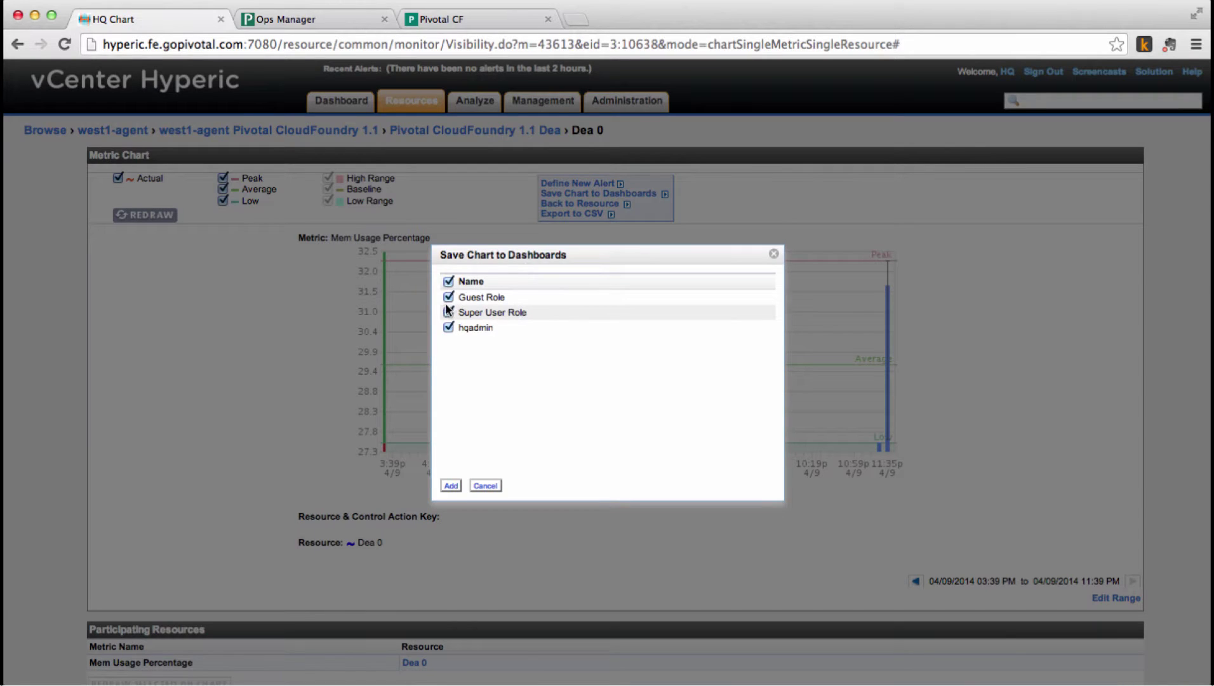
pyautogui.click(451, 485)
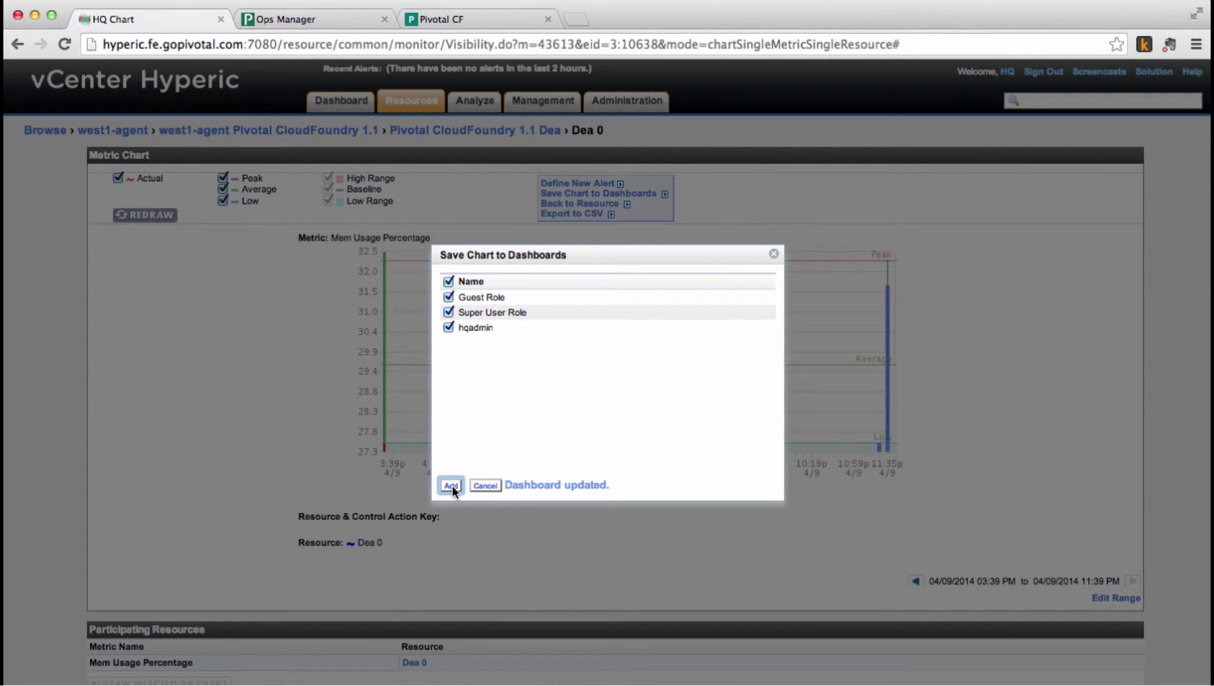
pyautogui.click(773, 254)
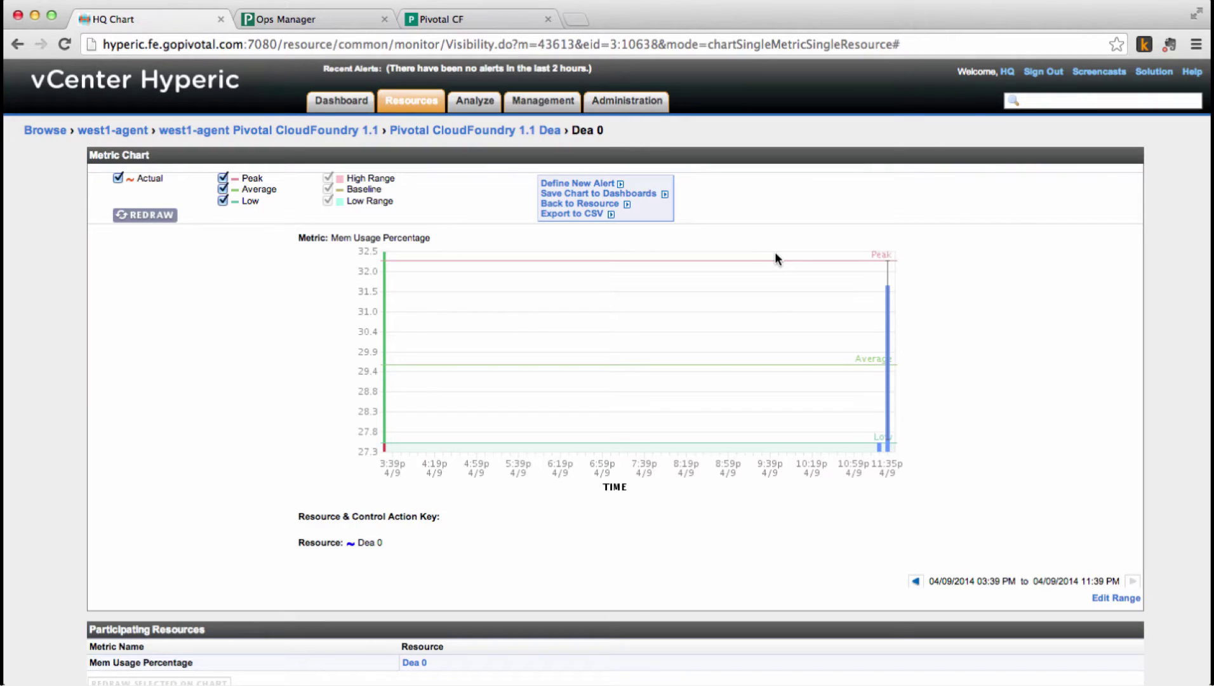
# - Define alert 'Memory Usage DEA 0 above threshold' firing when Mem Usage Percentage exceeds 40
pyautogui.click(597, 185)
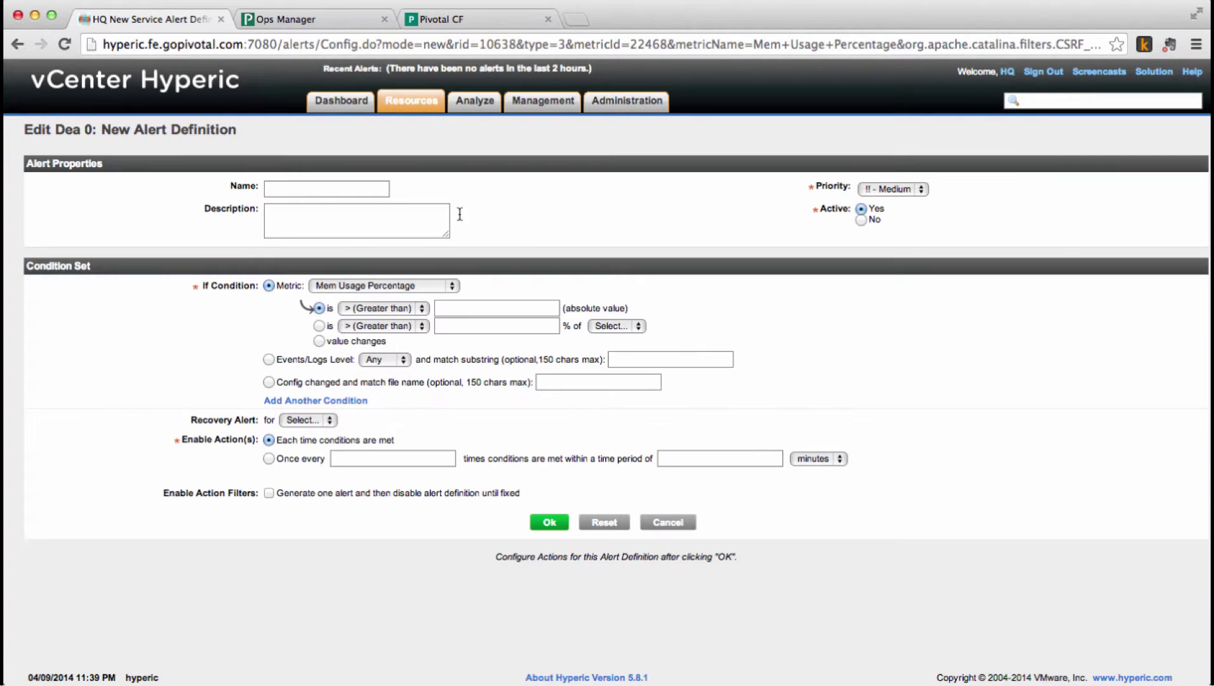
pyautogui.click(322, 190)
pyautogui.write('Memory U')
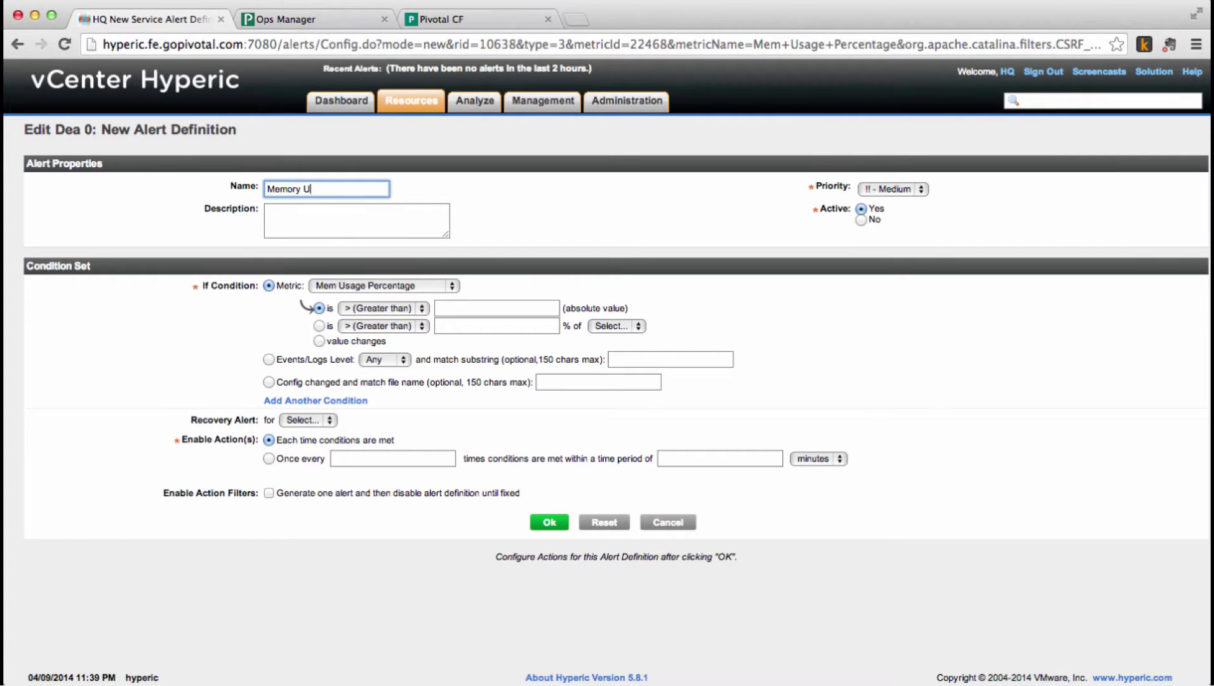
pyautogui.write('sage DEA 0 above threshold')
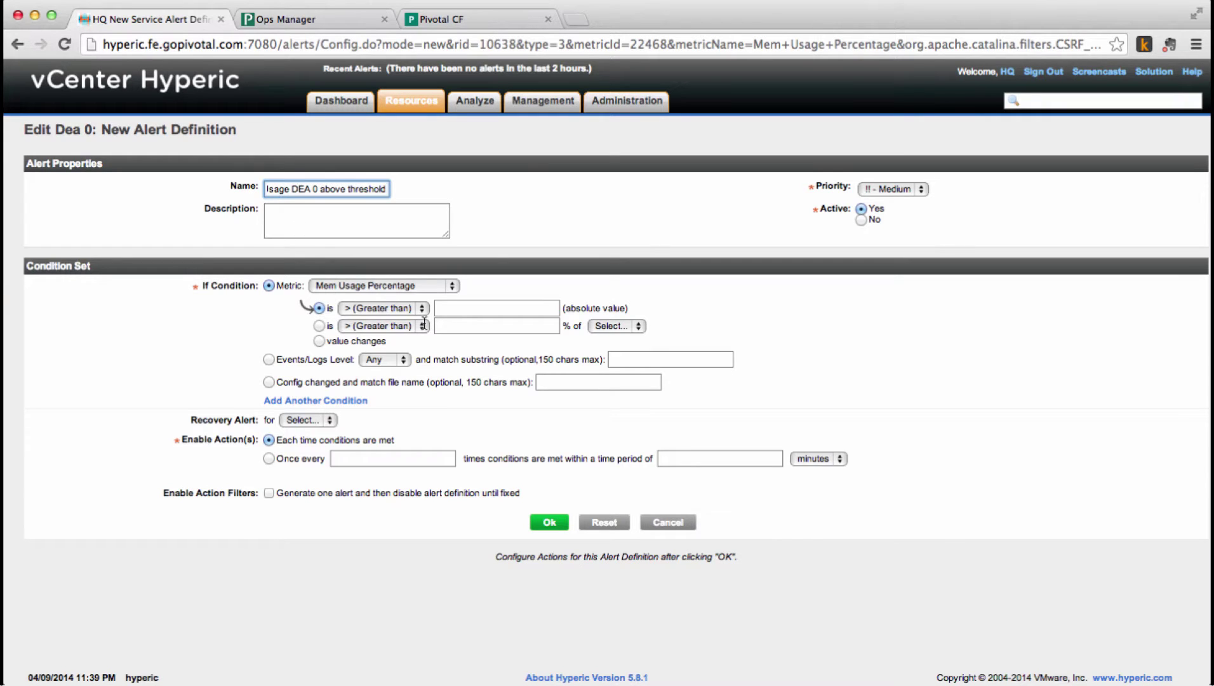
pyautogui.click(465, 308)
pyautogui.write('40')
pyautogui.click(189, 343)
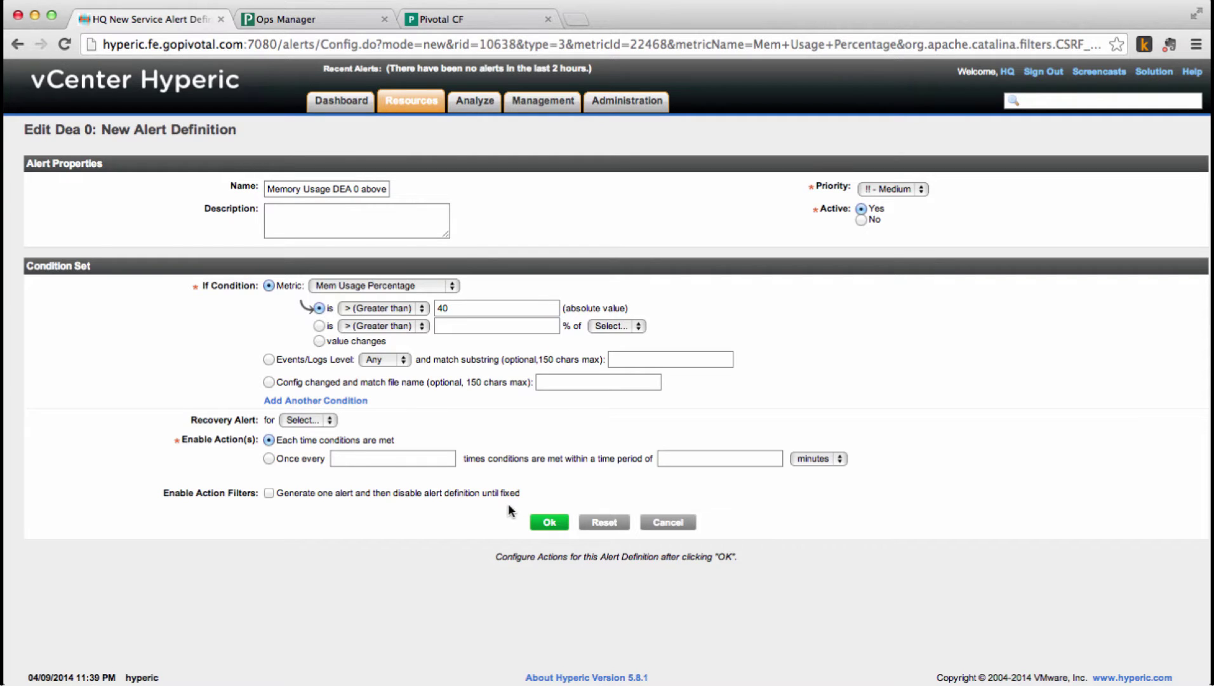
pyautogui.click(540, 525)
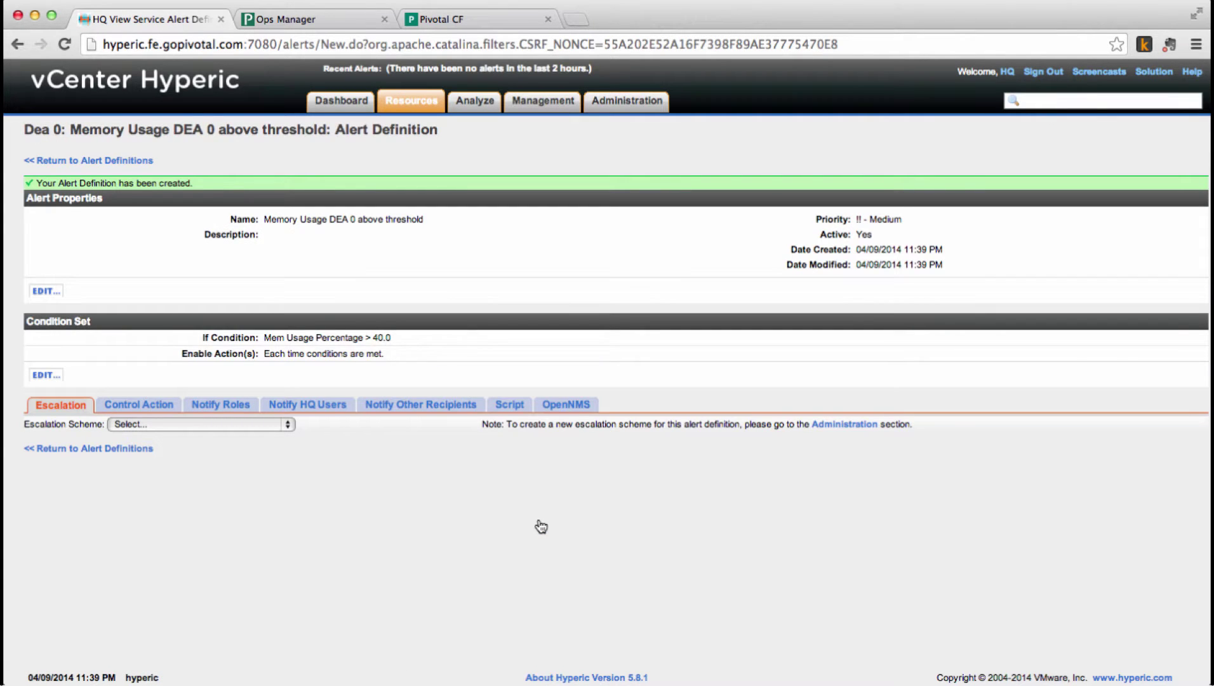
# - Add both HQ users to the alert's notifications, then review the Other Recipients and Script tabs
pyautogui.click(281, 406)
pyautogui.click(89, 433)
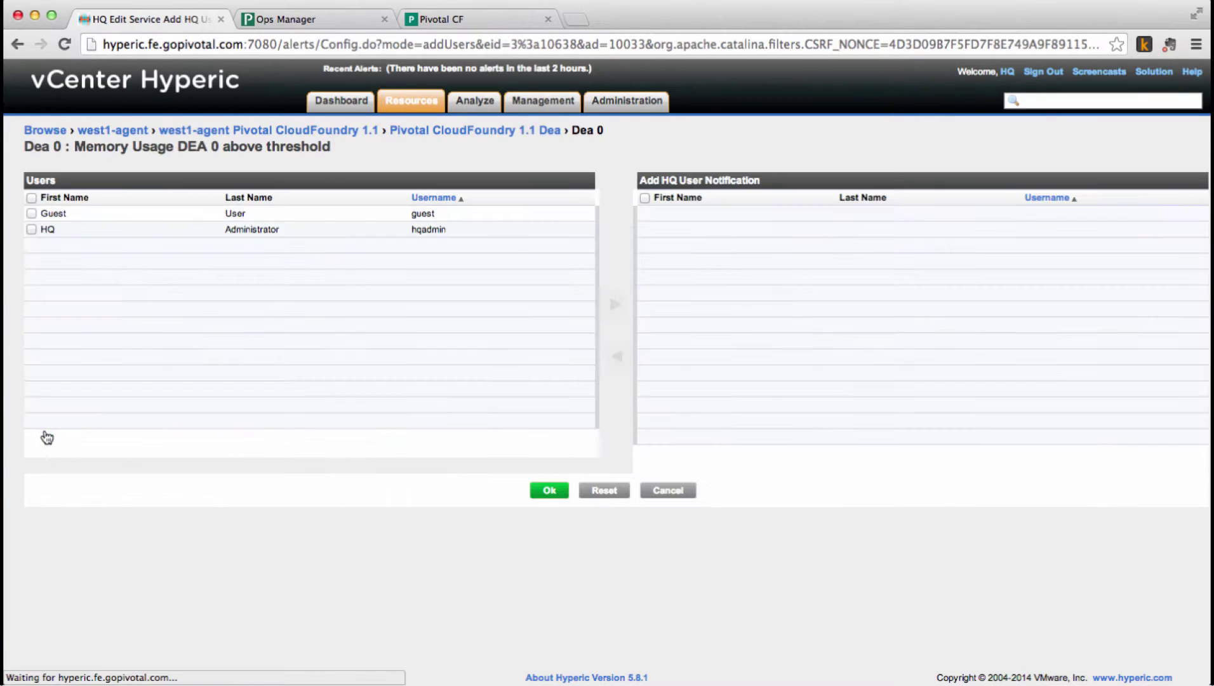
pyautogui.click(32, 197)
pyautogui.click(613, 305)
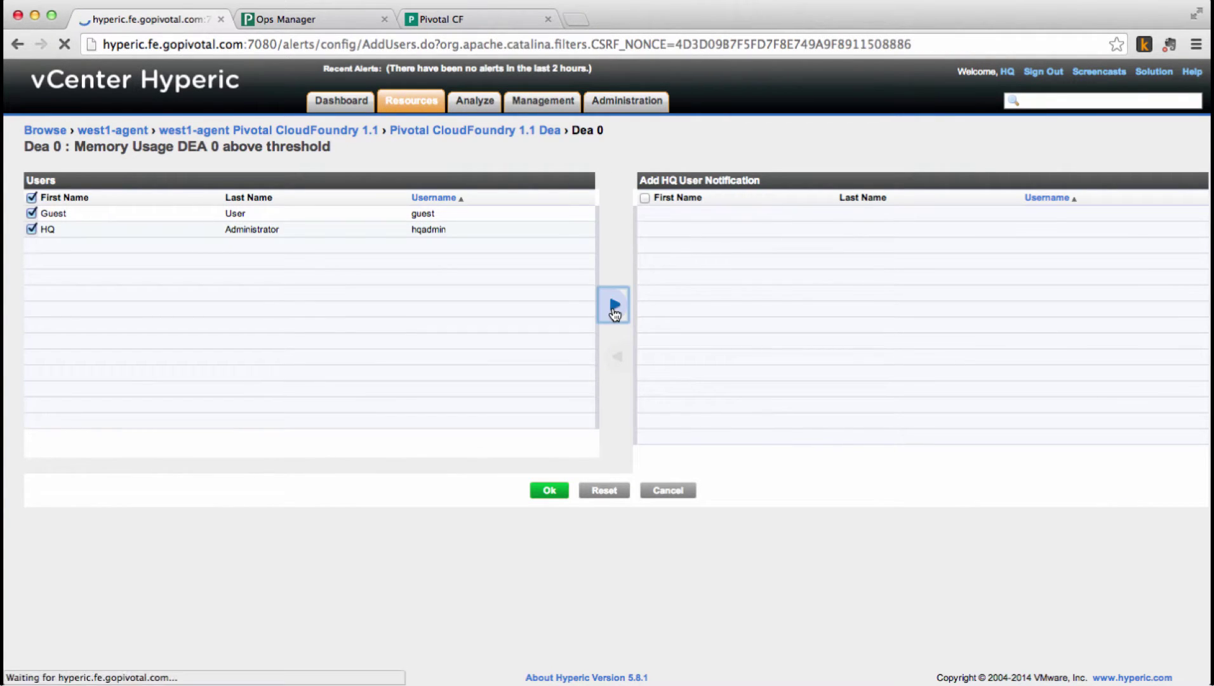
pyautogui.click(554, 492)
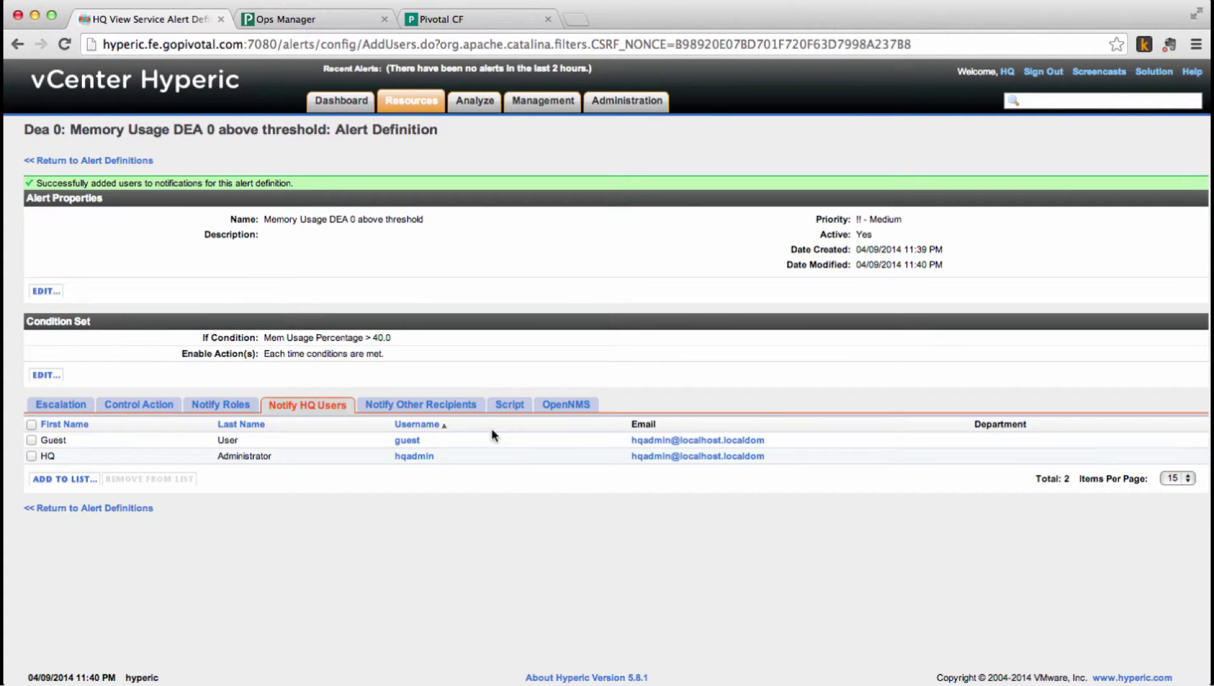
pyautogui.click(468, 410)
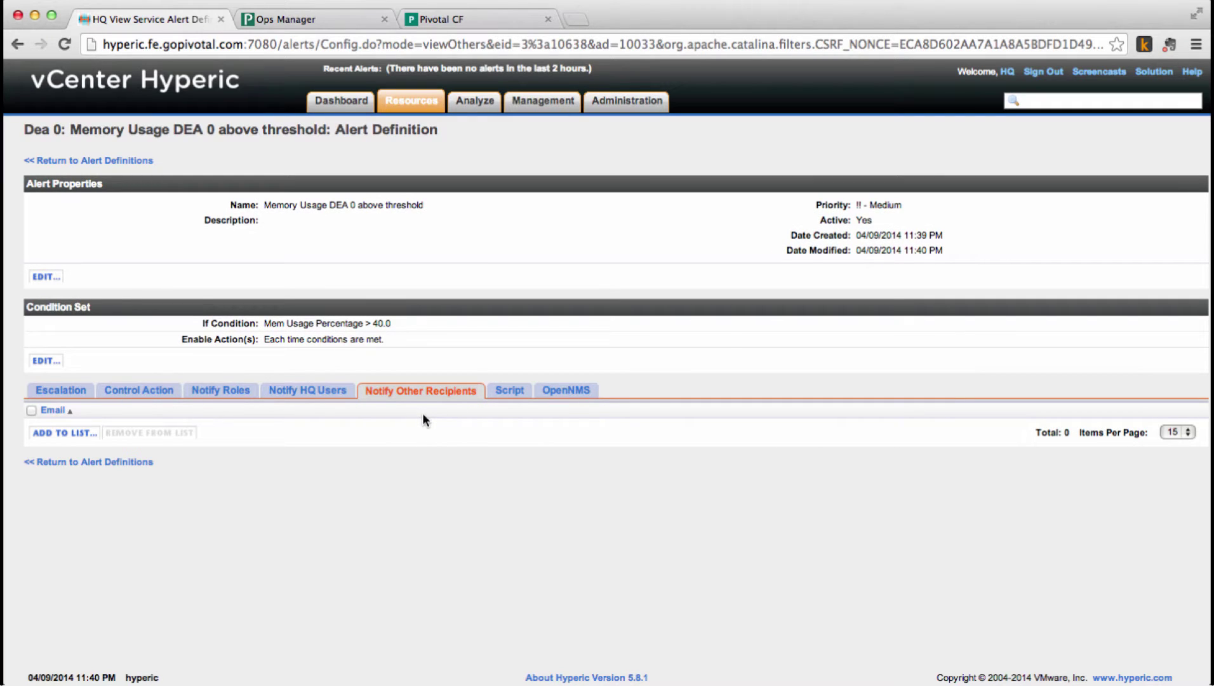
pyautogui.click(518, 396)
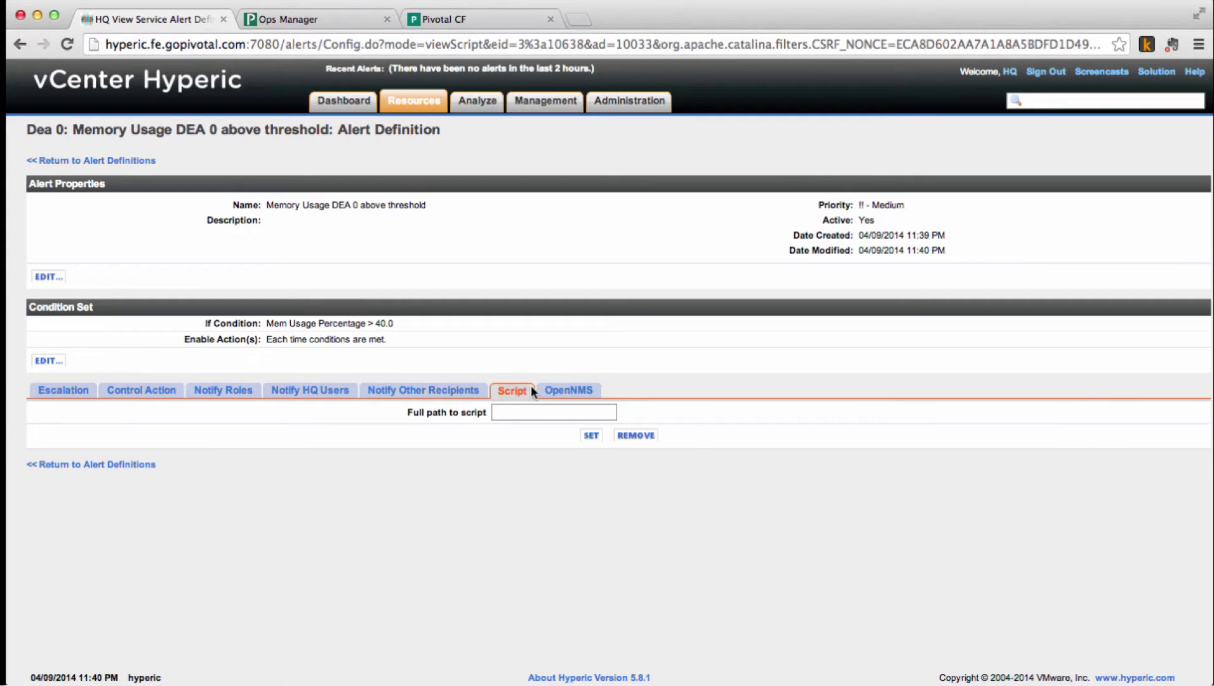
# - Check the OpenNMS tab, then view the dashboard's Saved Charts showing Dea 0 memory usage
pyautogui.click(553, 390)
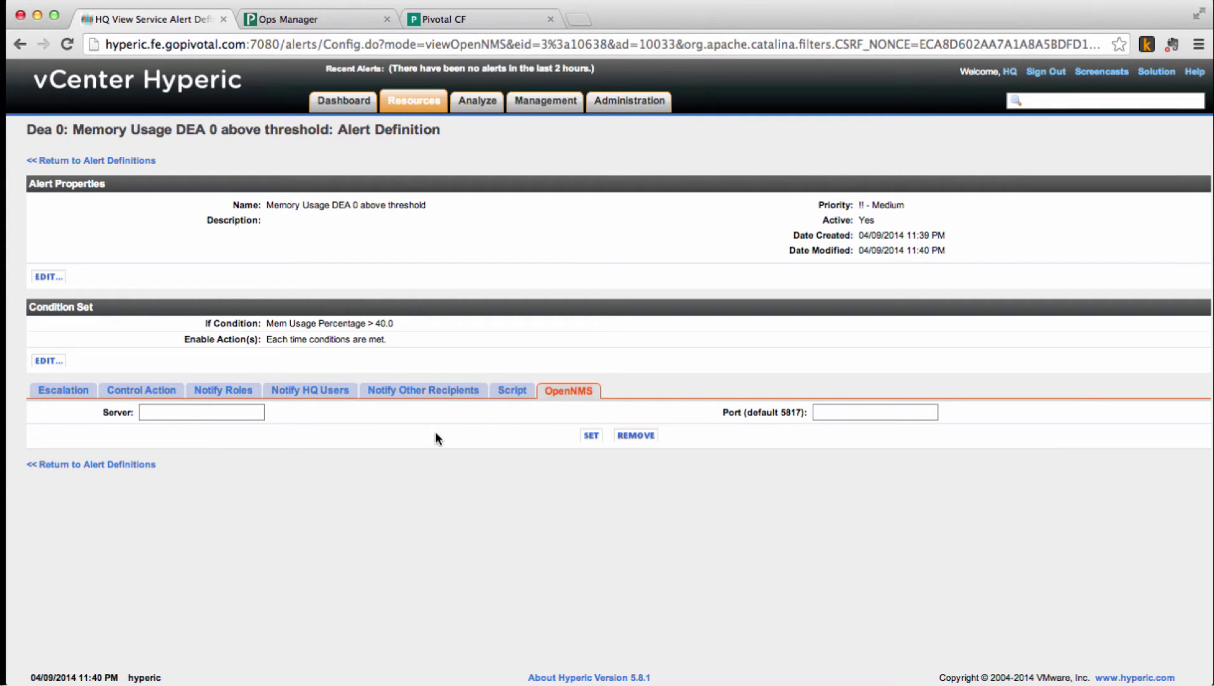
pyautogui.click(134, 161)
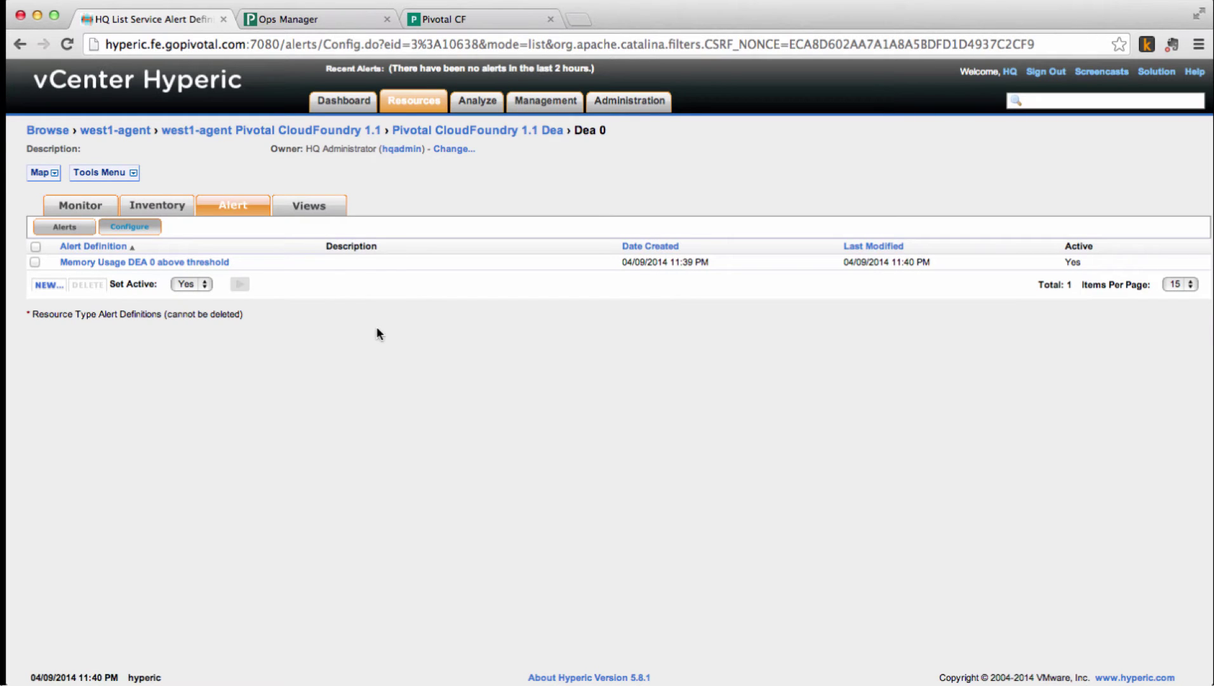
pyautogui.click(341, 103)
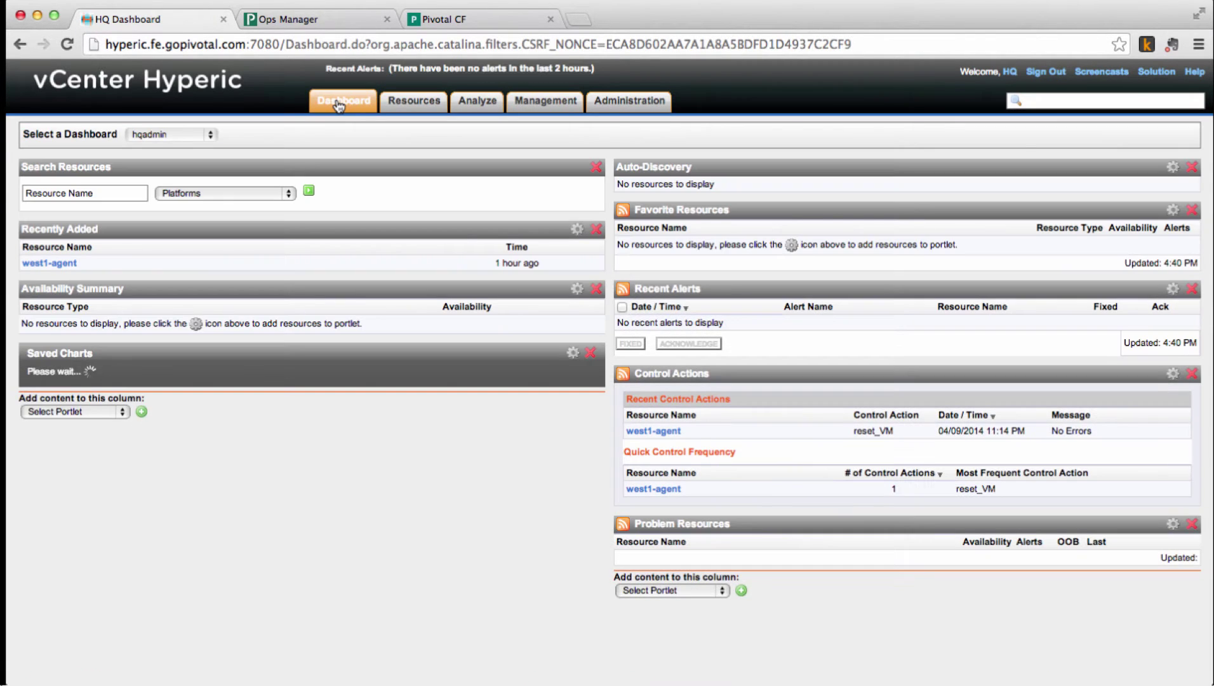
pyautogui.moveTo(310, 448)
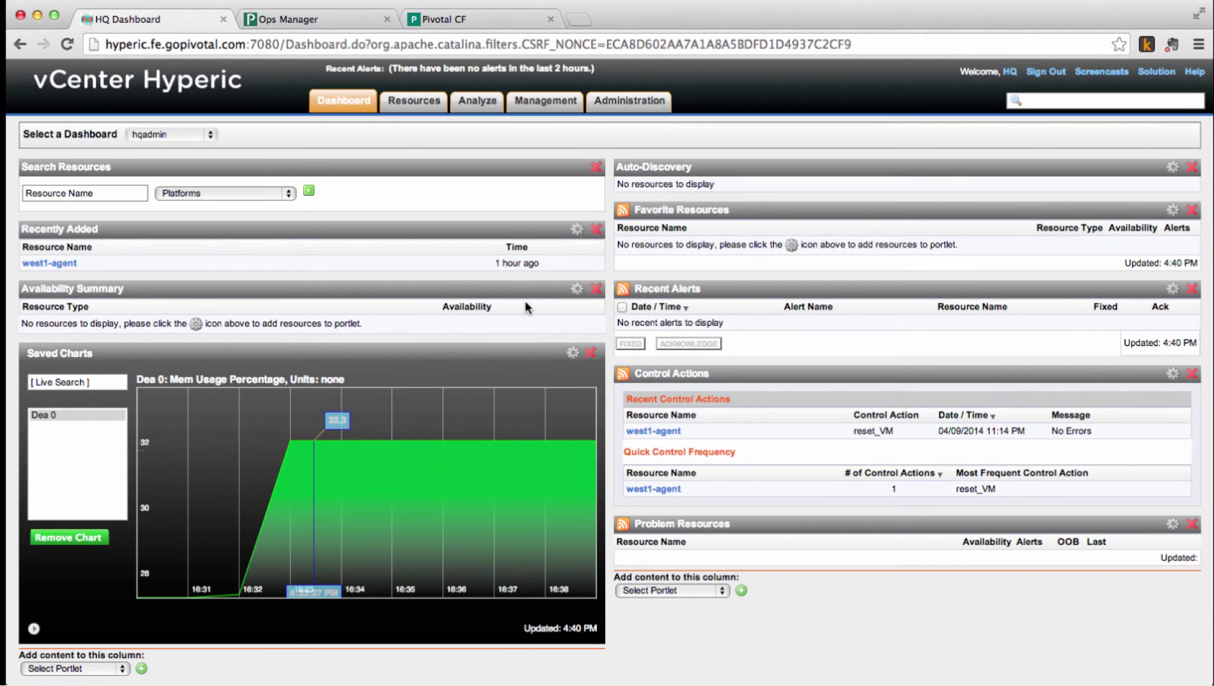
# - Raise pcfdemo in the development space from 5 to 10 instances and confirm all are running
pyautogui.click(516, 21)
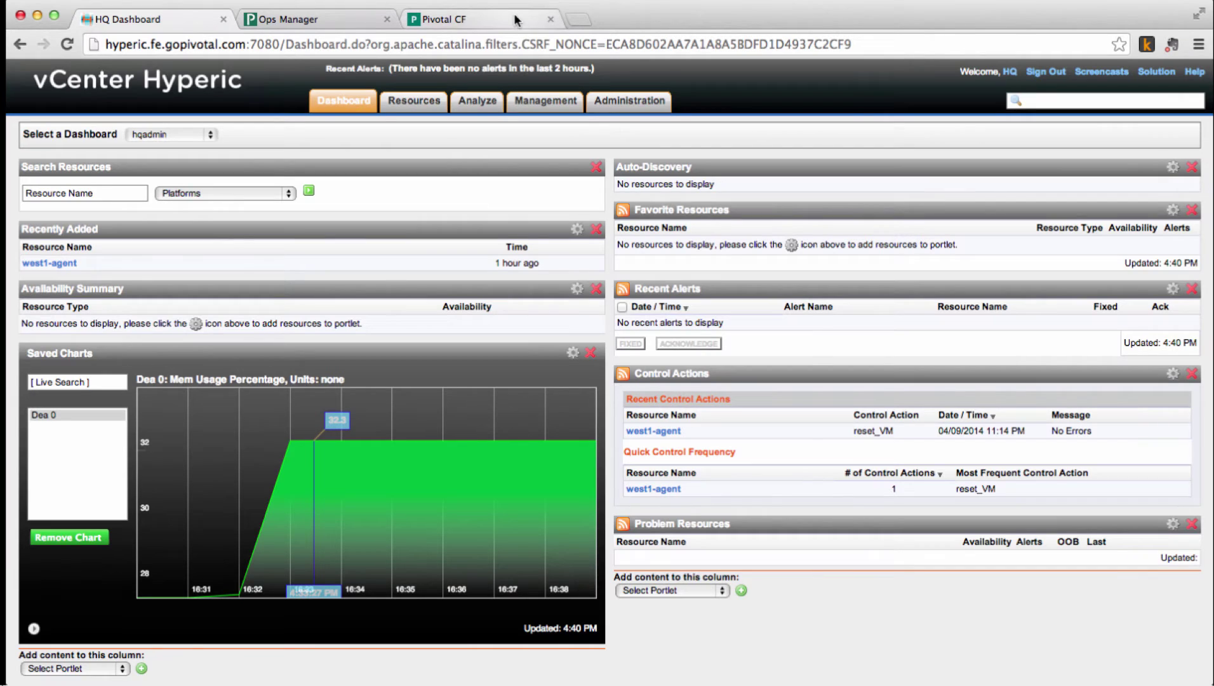
pyautogui.click(198, 182)
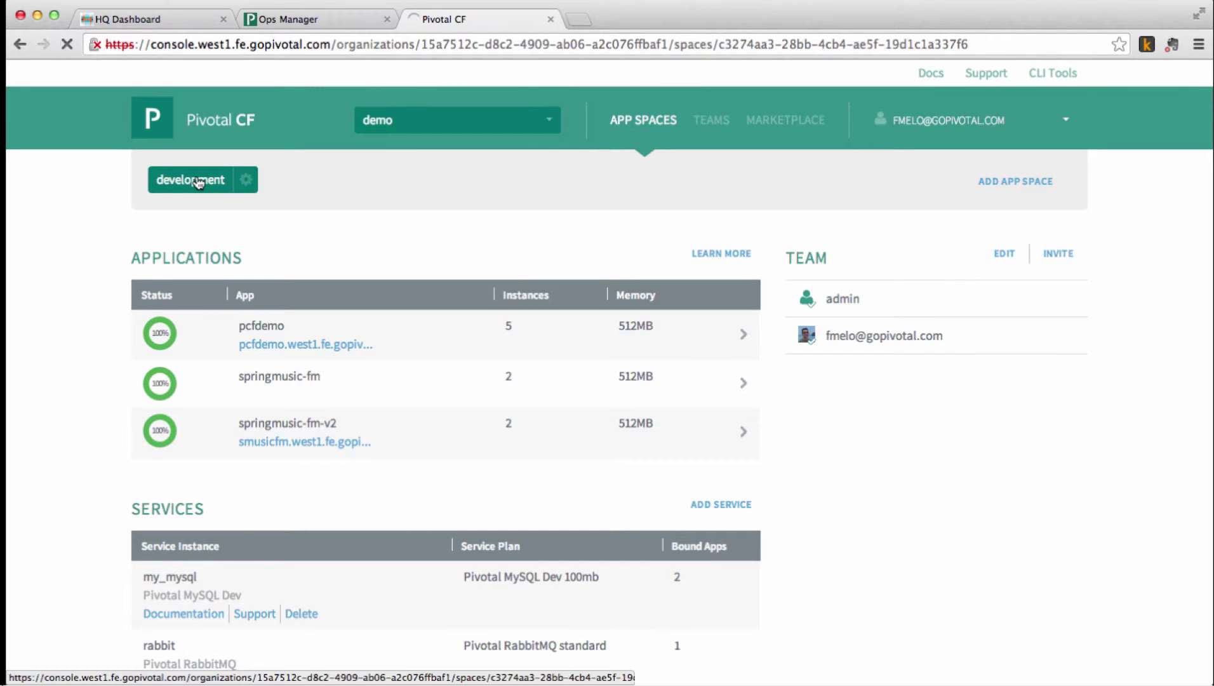
pyautogui.click(194, 343)
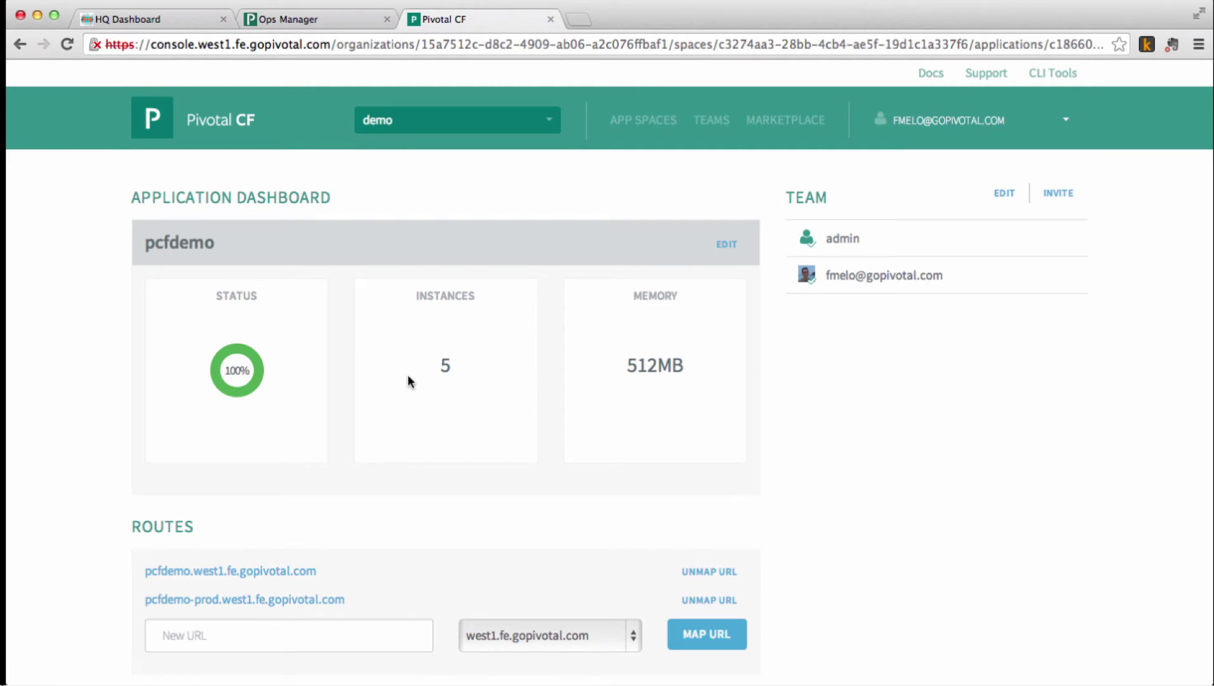
pyautogui.click(724, 246)
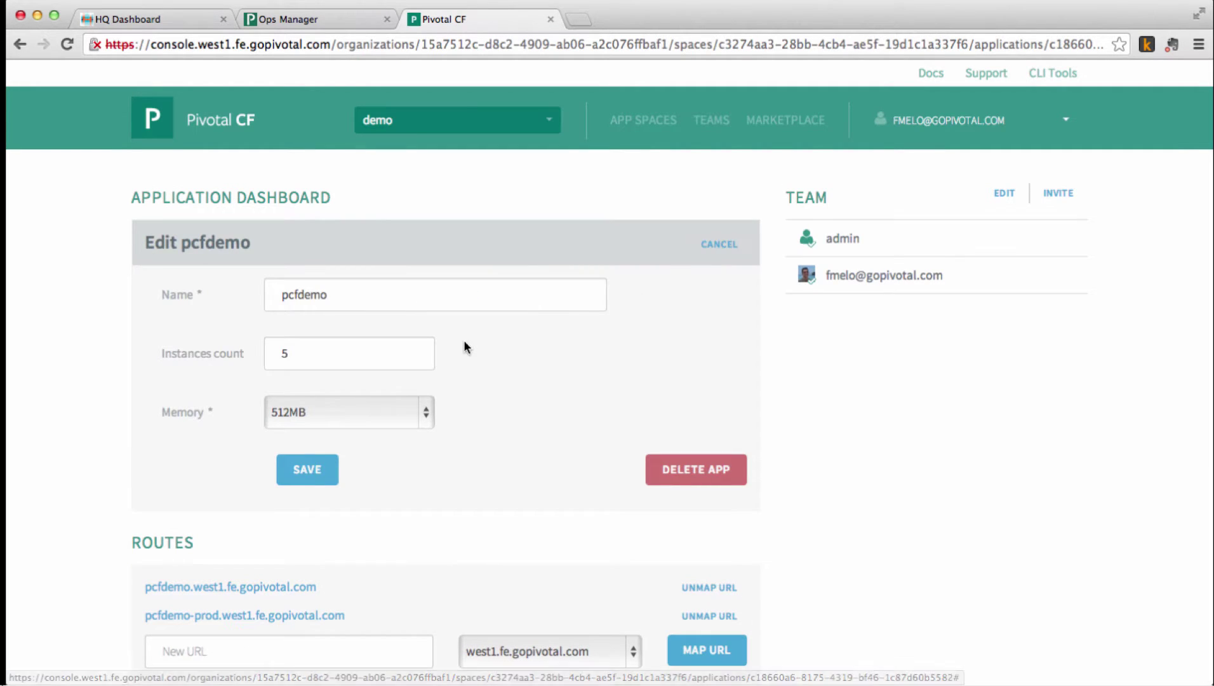
pyautogui.moveTo(425, 353); pyautogui.dragTo(425, 353)
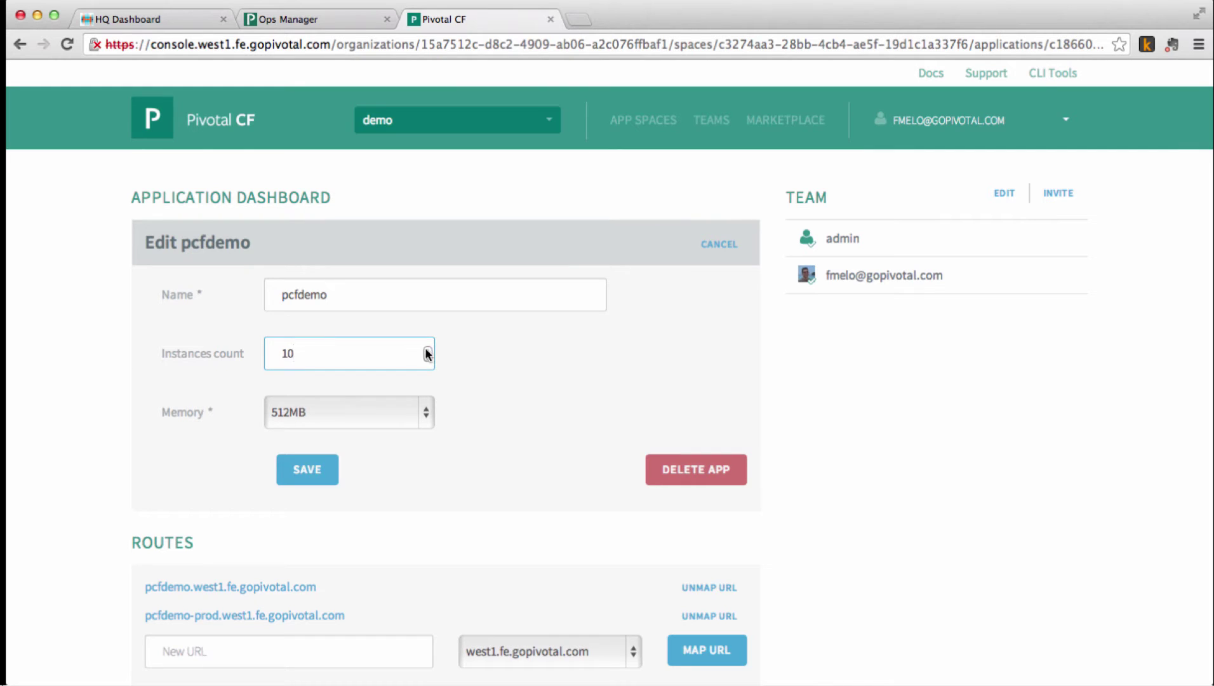
pyautogui.click(307, 469)
pyautogui.scroll(-5, 85, 166)
pyautogui.scroll(-4, 85, 161)
pyautogui.scroll(5, 84, 161)
pyautogui.scroll(5, 85, 166)
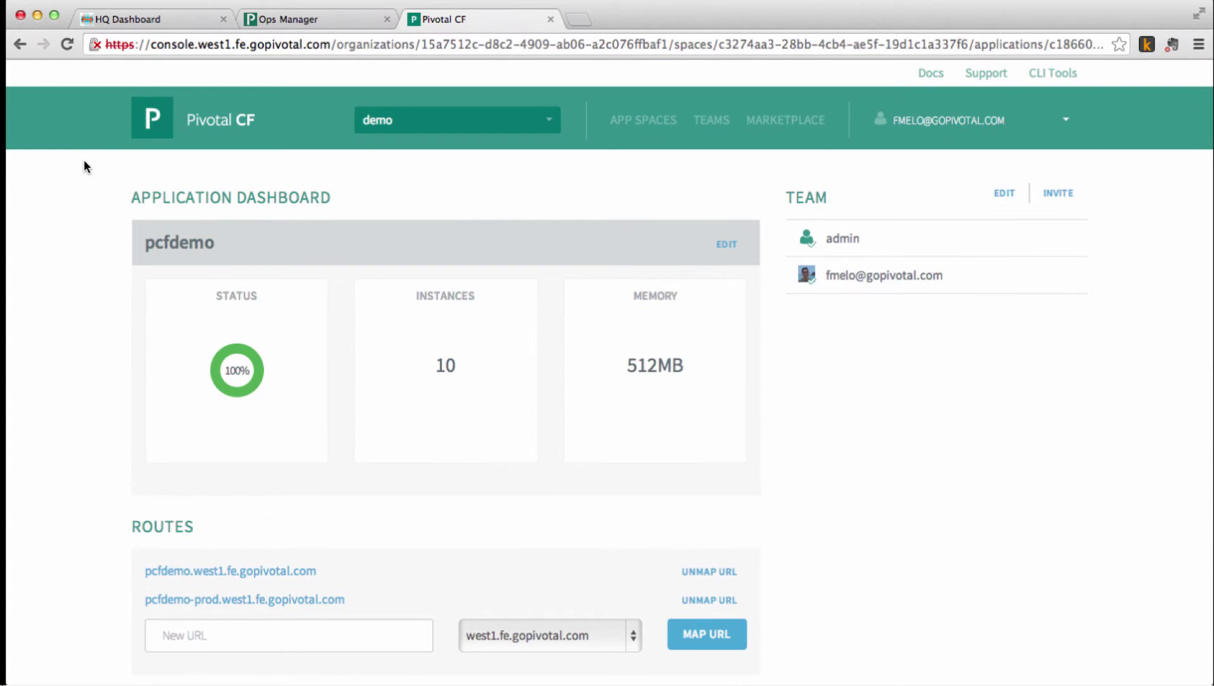
# - Open Dea 0's full Mem Usage Percentage chart from the Hyperic dashboard's saved charts
pyautogui.click(126, 25)
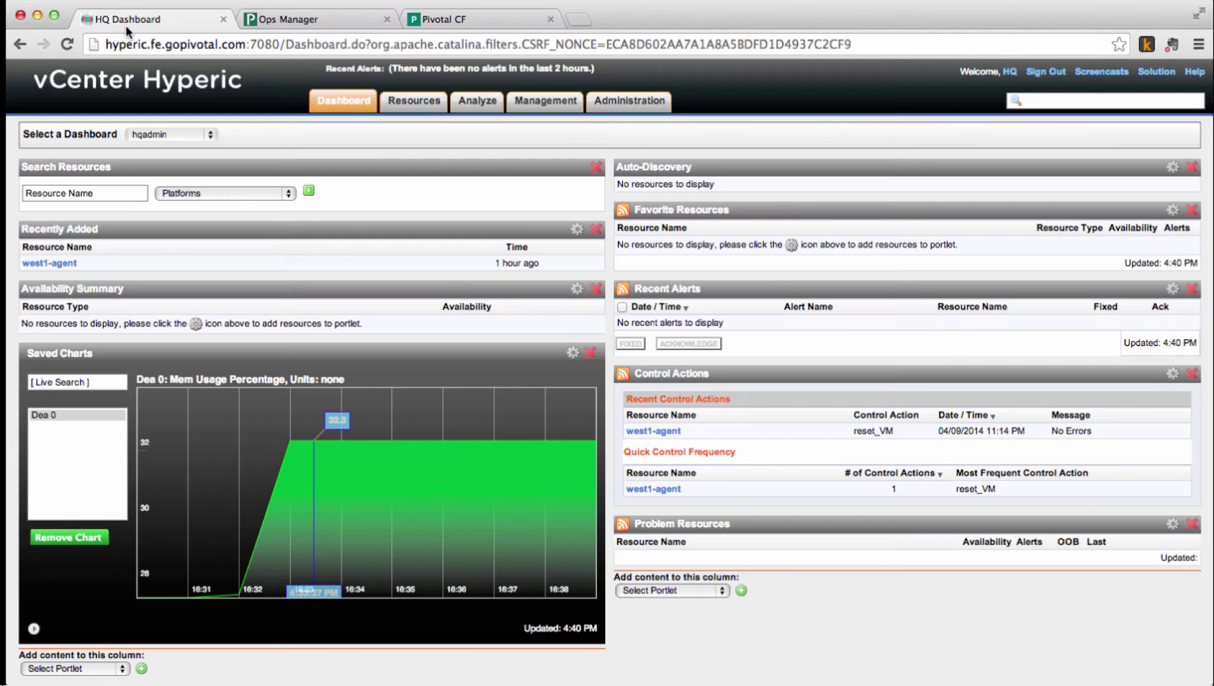
pyautogui.click(233, 390)
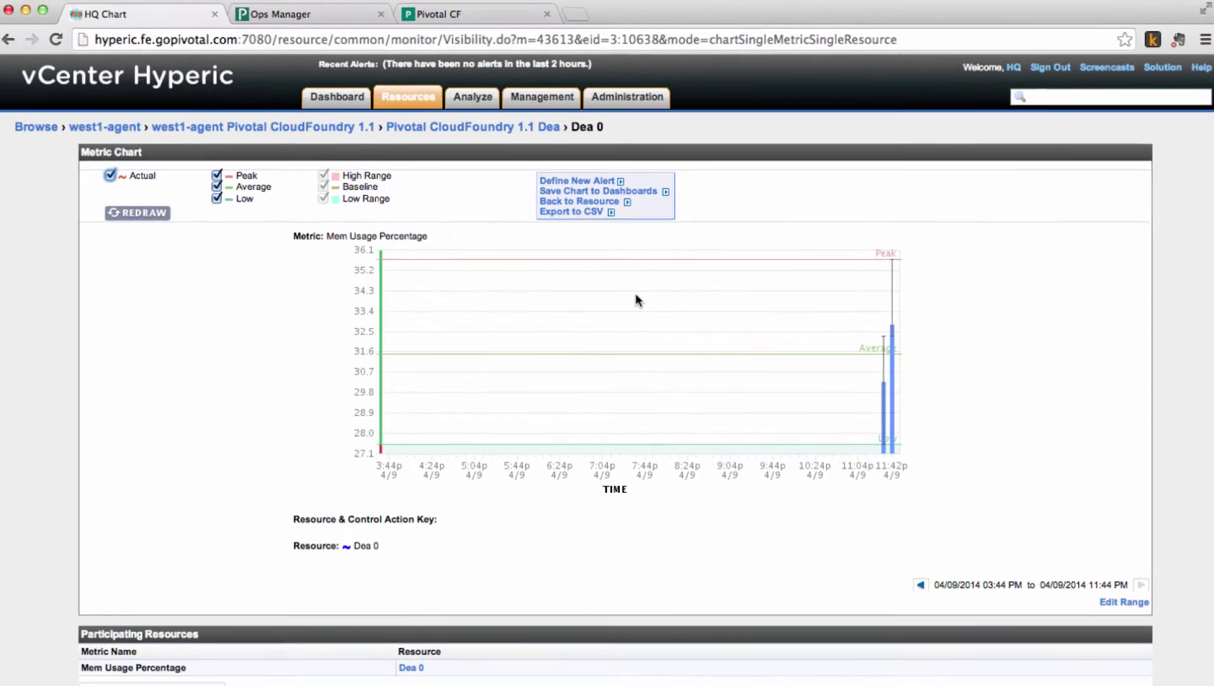
# - Increase pcfdemo's instance count from 10 to 20 and save it
pyautogui.click(430, 14)
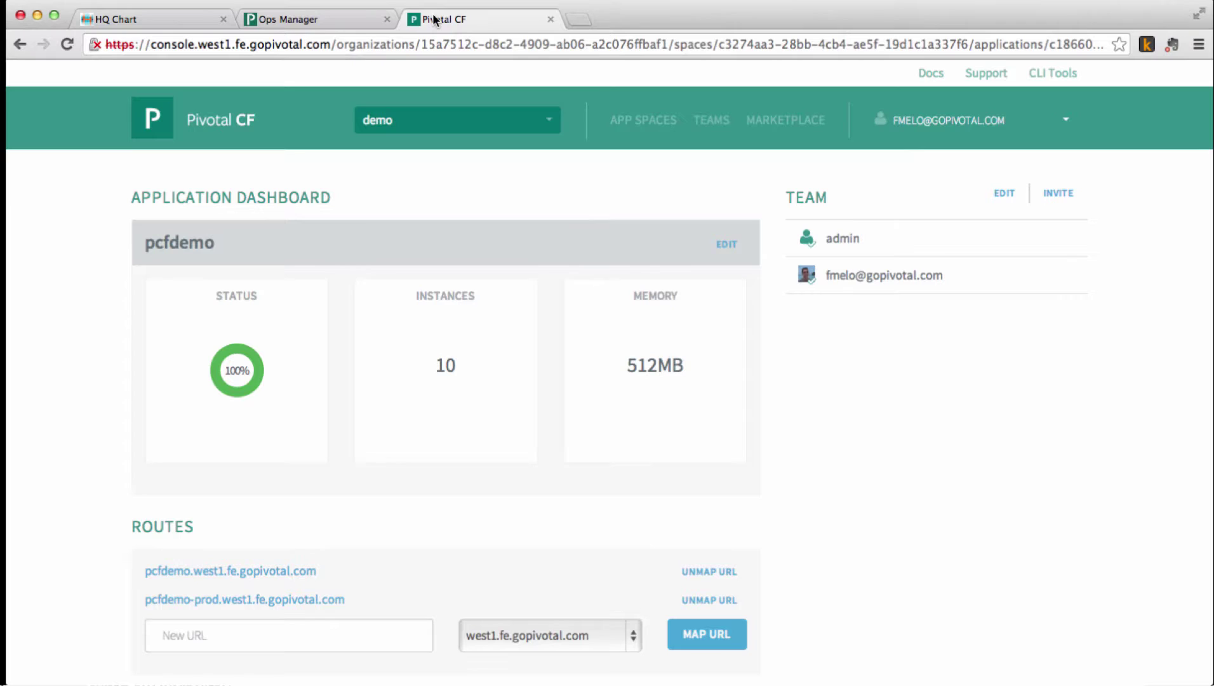
pyautogui.click(727, 245)
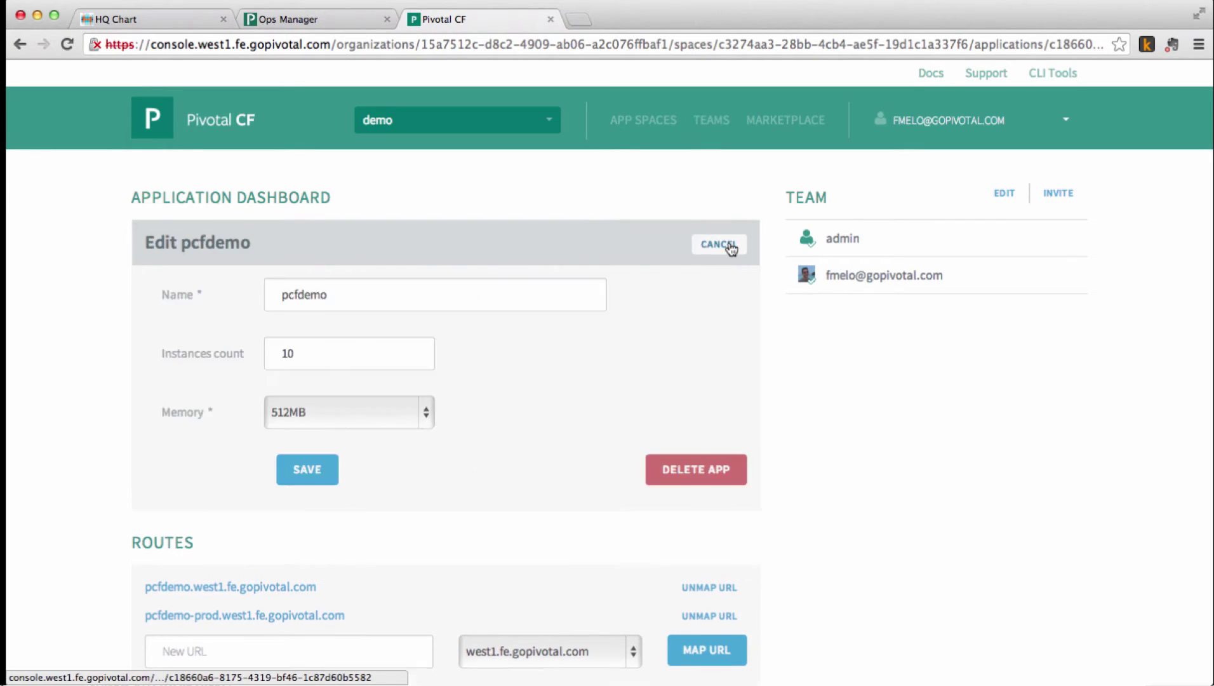
pyautogui.click(428, 351)
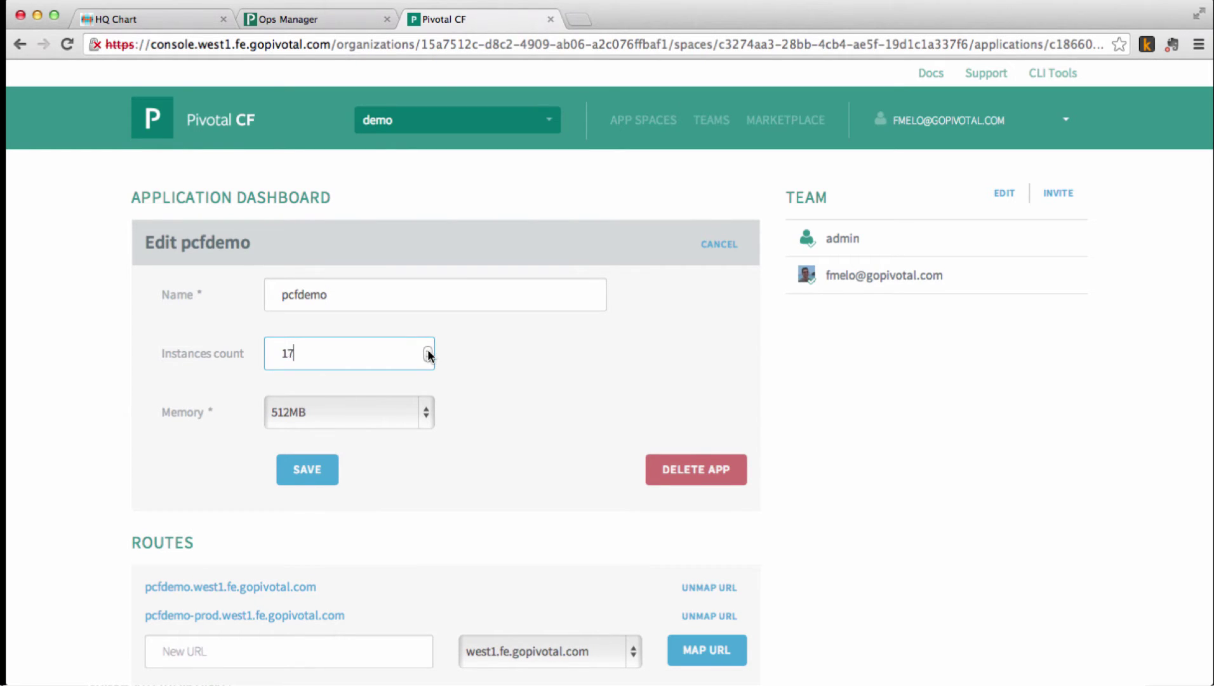
pyautogui.click(428, 353)
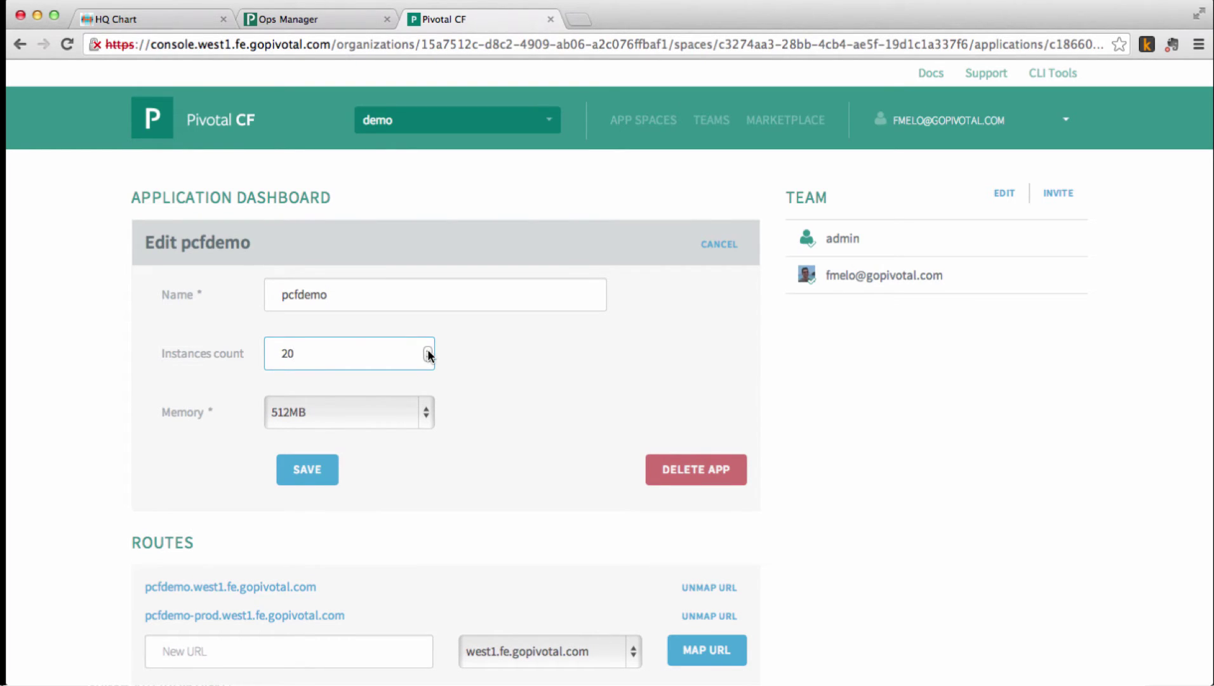
pyautogui.click(322, 475)
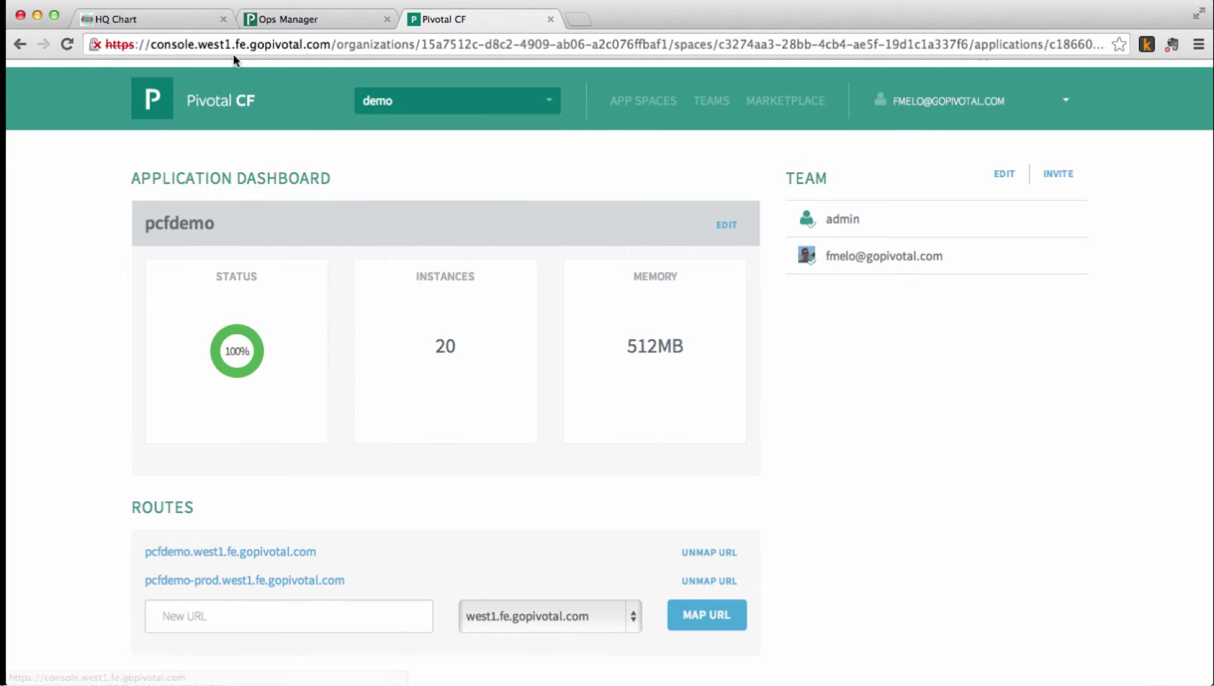
# - Reload the Dea 0 memory chart, then check the dashboard for the DEA 0 above-threshold alert
pyautogui.click(203, 13)
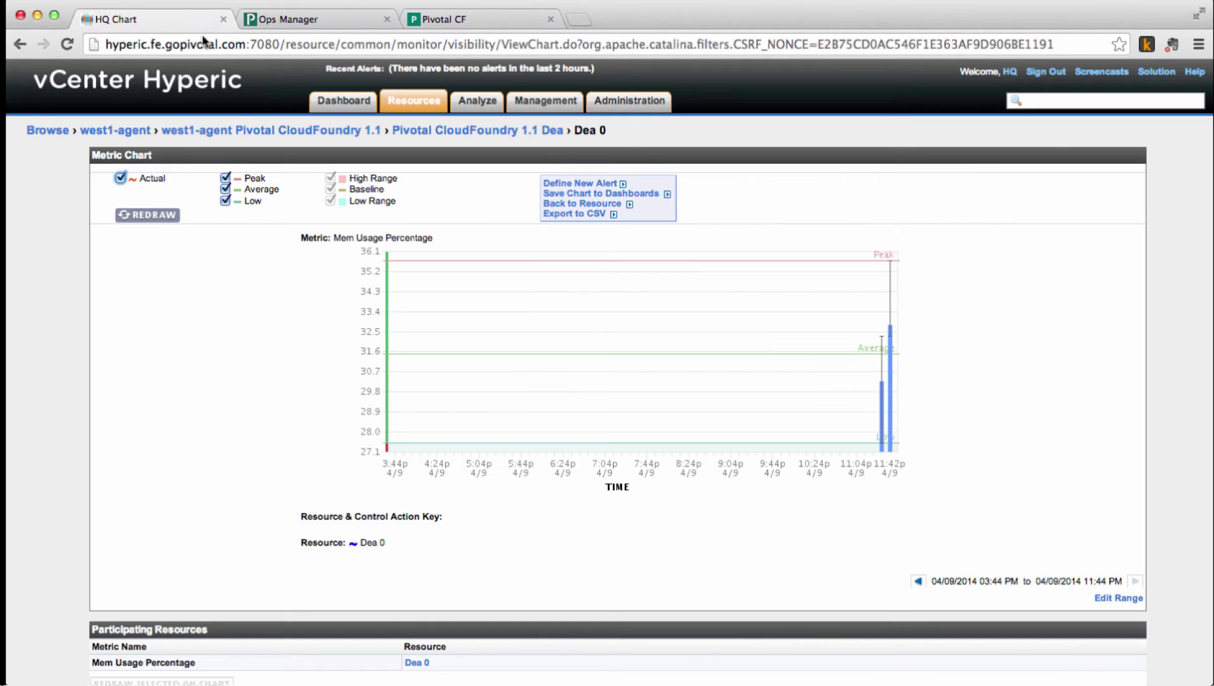
pyautogui.click(158, 216)
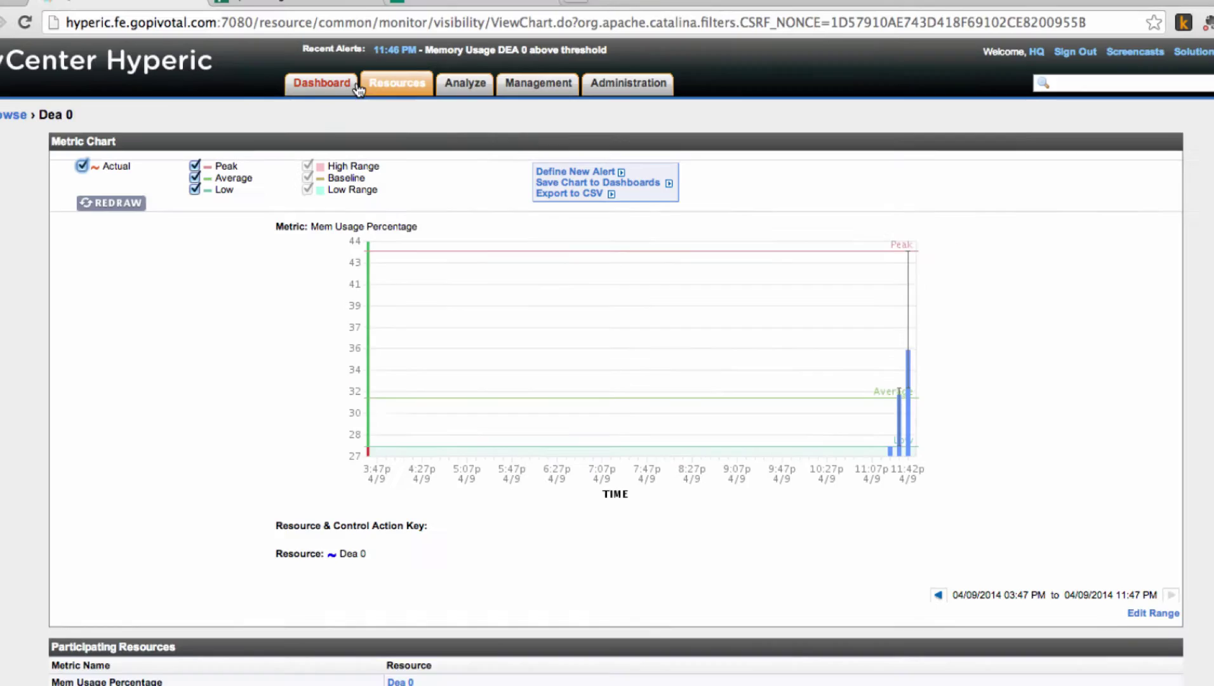
pyautogui.click(262, 7)
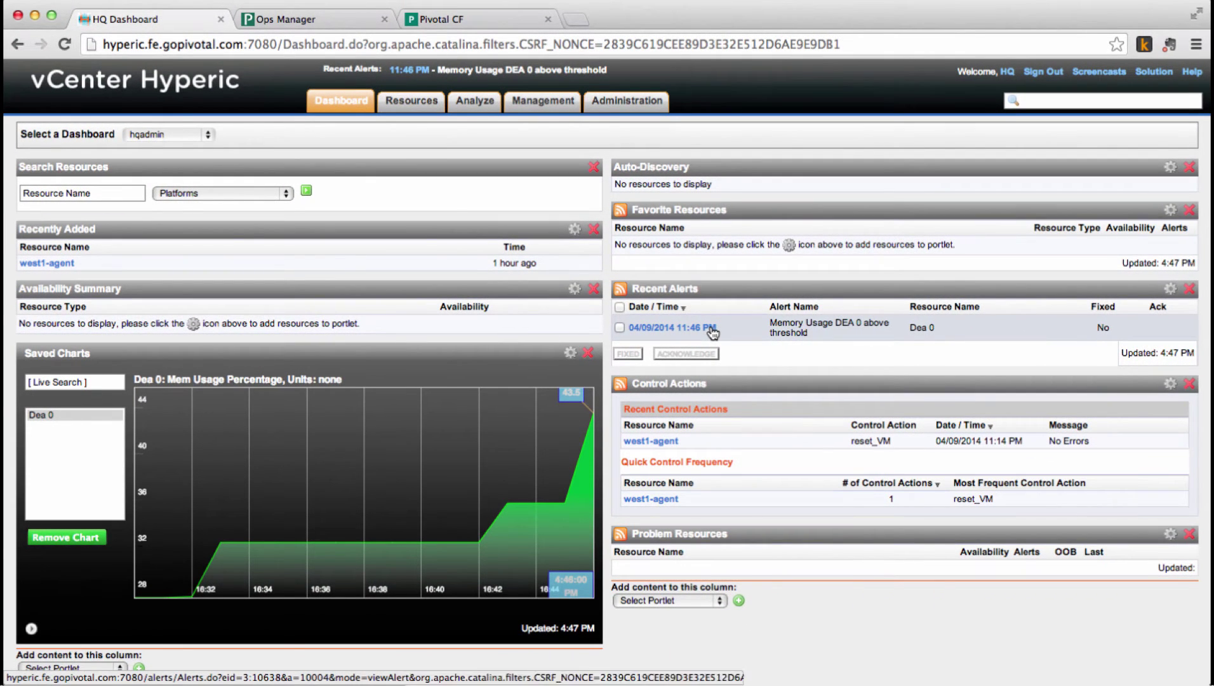
# - Set Elastic Runtime's DEA instances to 4 in Resource sizes and apply the changes
pyautogui.click(336, 26)
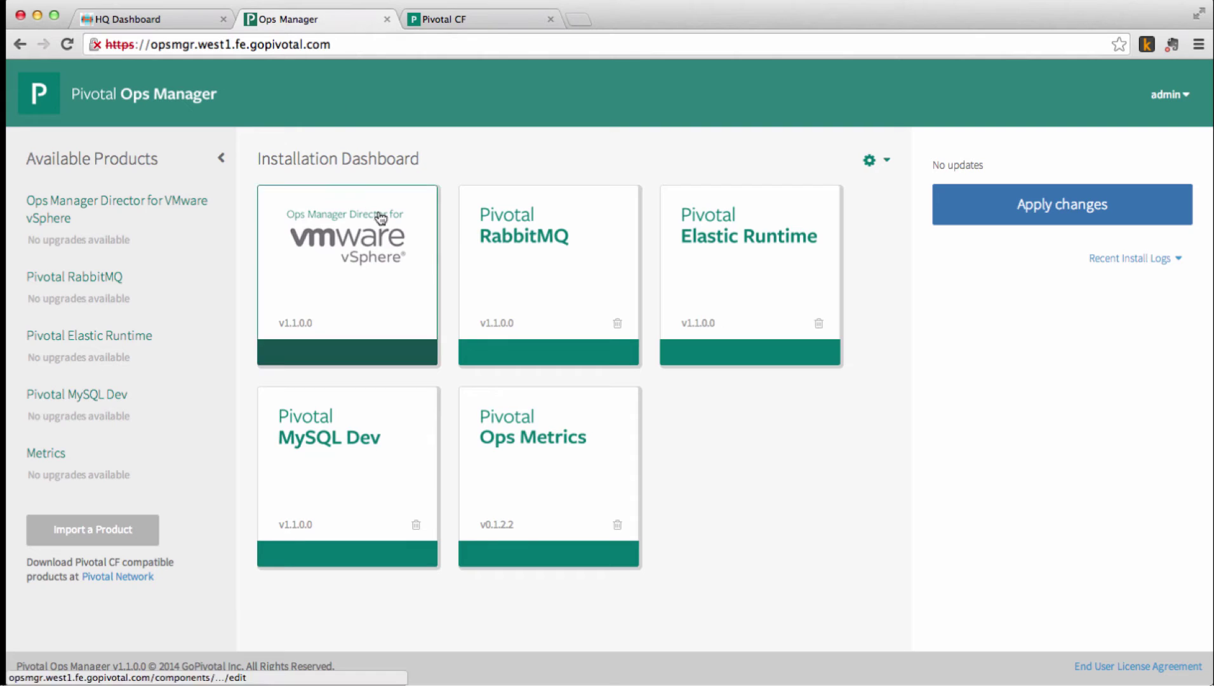
pyautogui.click(685, 268)
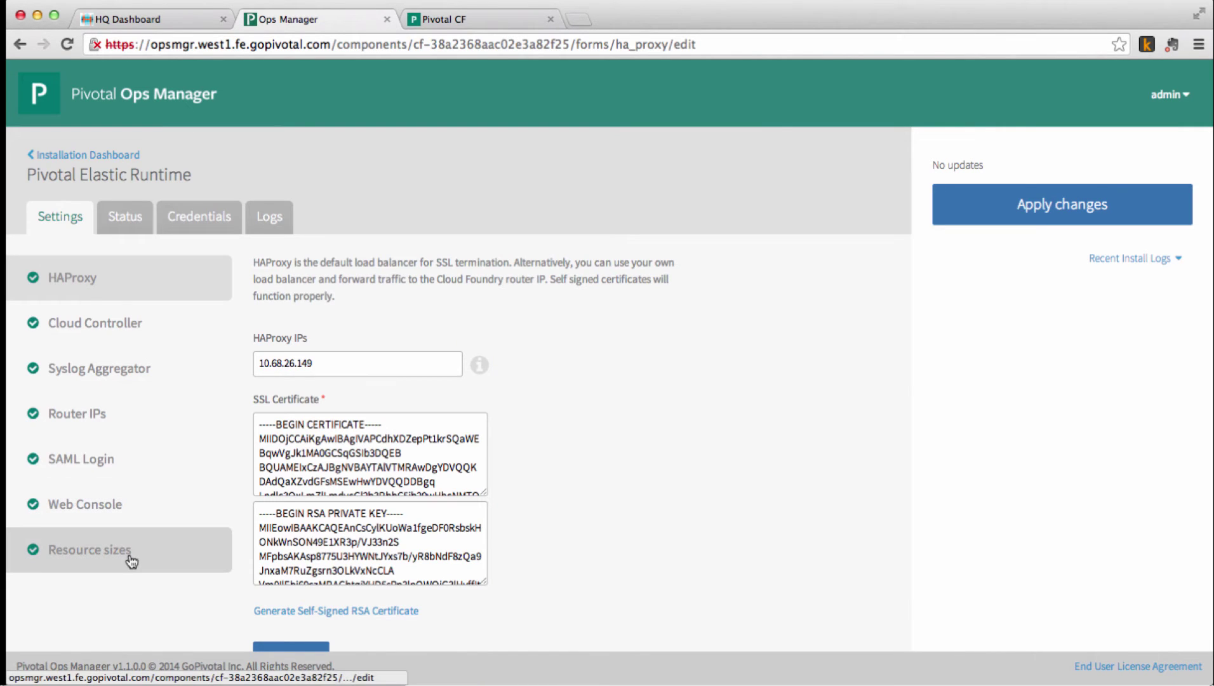
pyautogui.click(126, 551)
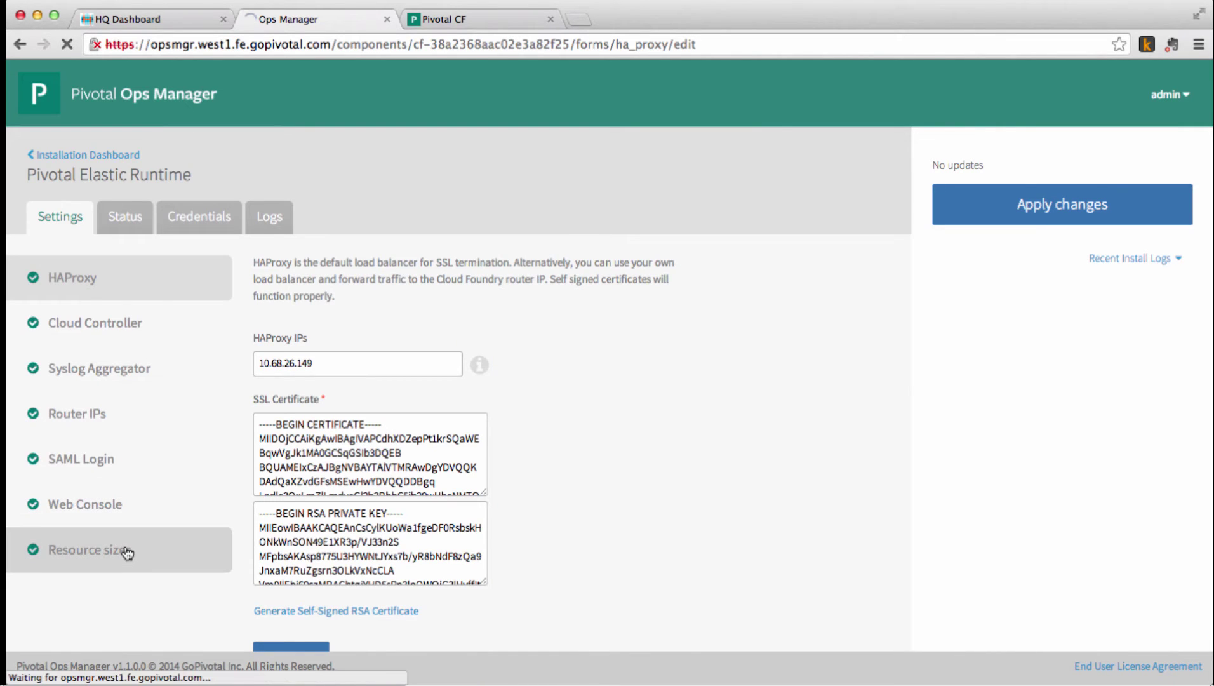
pyautogui.scroll(-5, 398, 480)
pyautogui.doubleClick(564, 350)
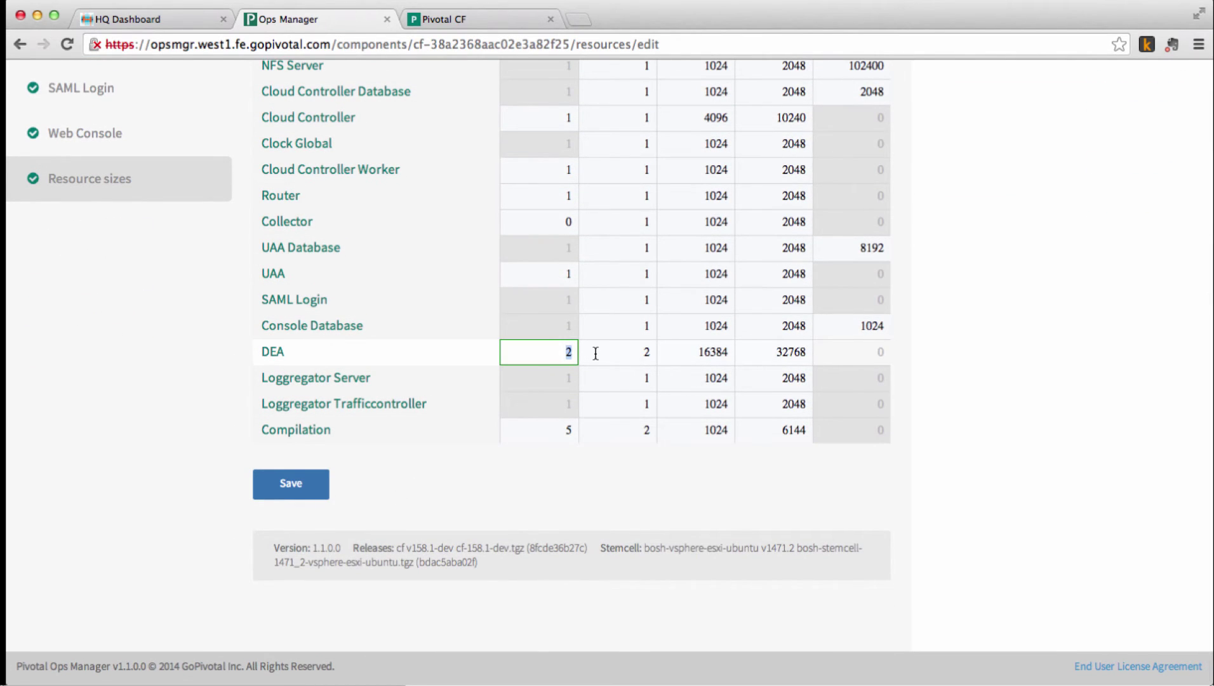
pyautogui.write('4')
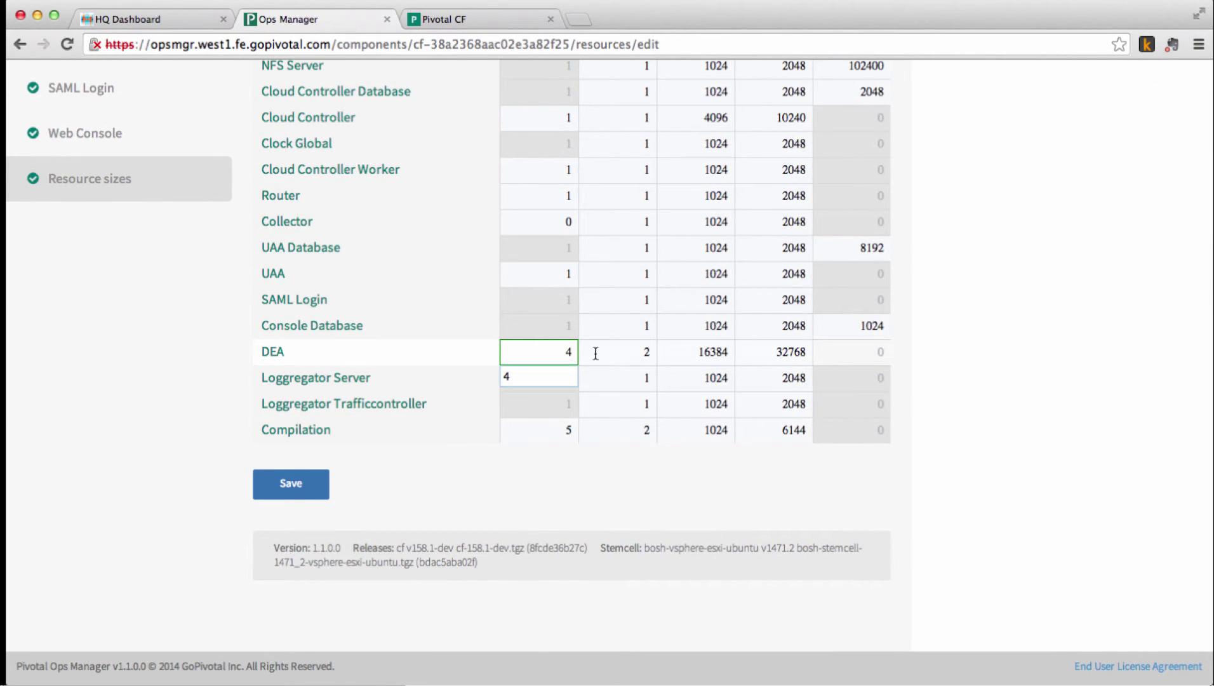
pyautogui.click(321, 488)
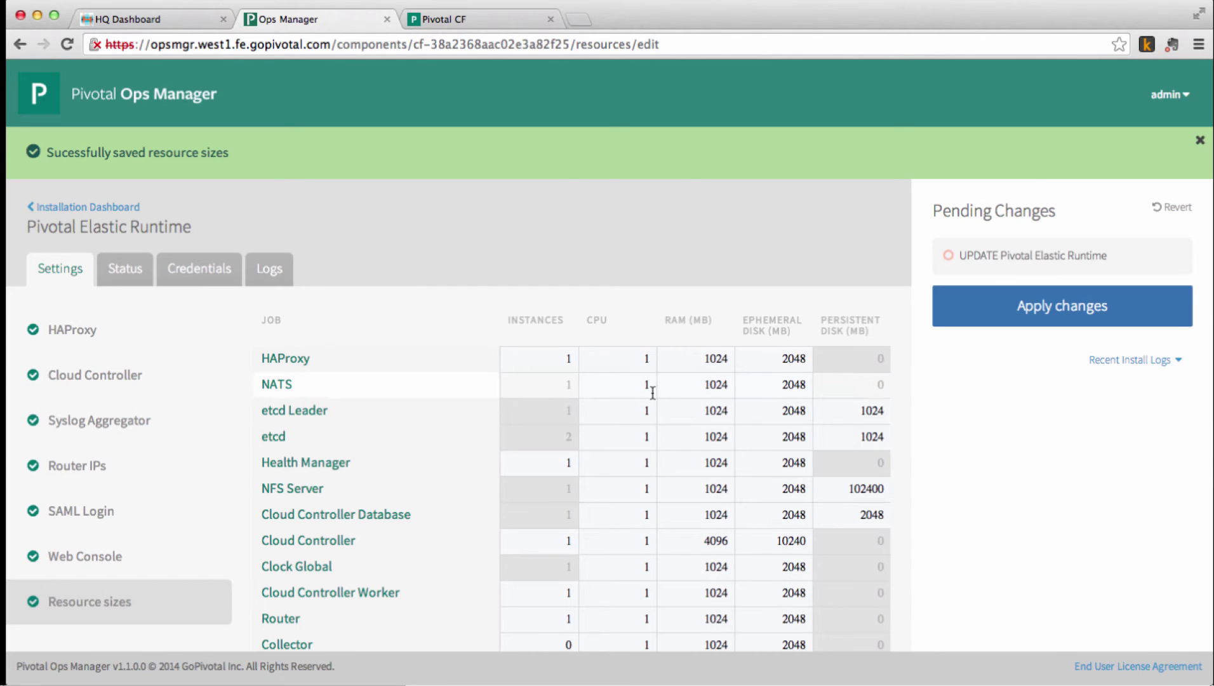
pyautogui.click(1000, 310)
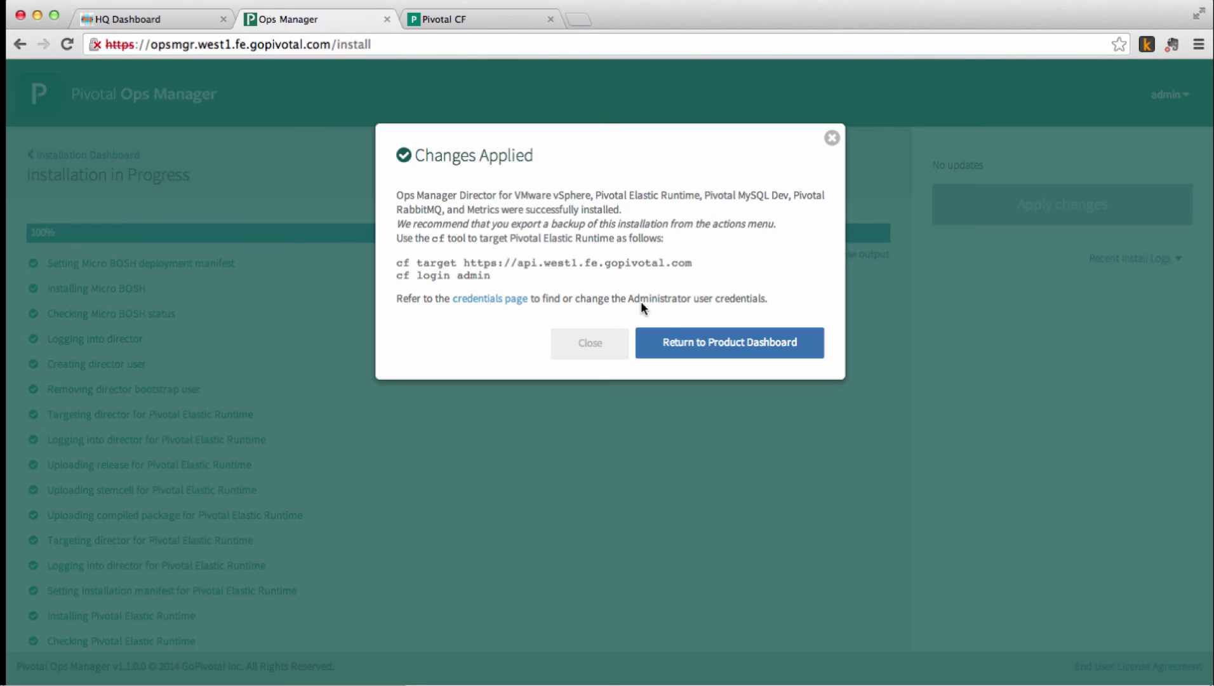
pyautogui.click(682, 346)
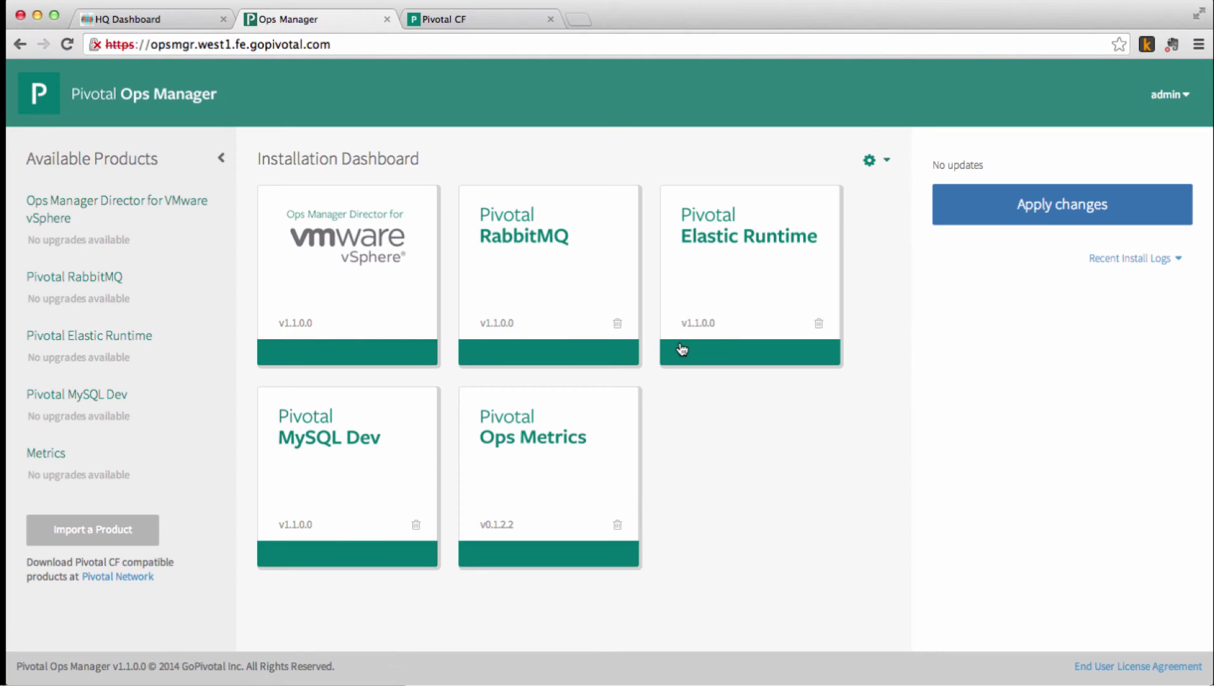
# - Mark all recent memory alerts fixed with resolution 'Scaled DEA', including all previous alerts
pyautogui.click(144, 19)
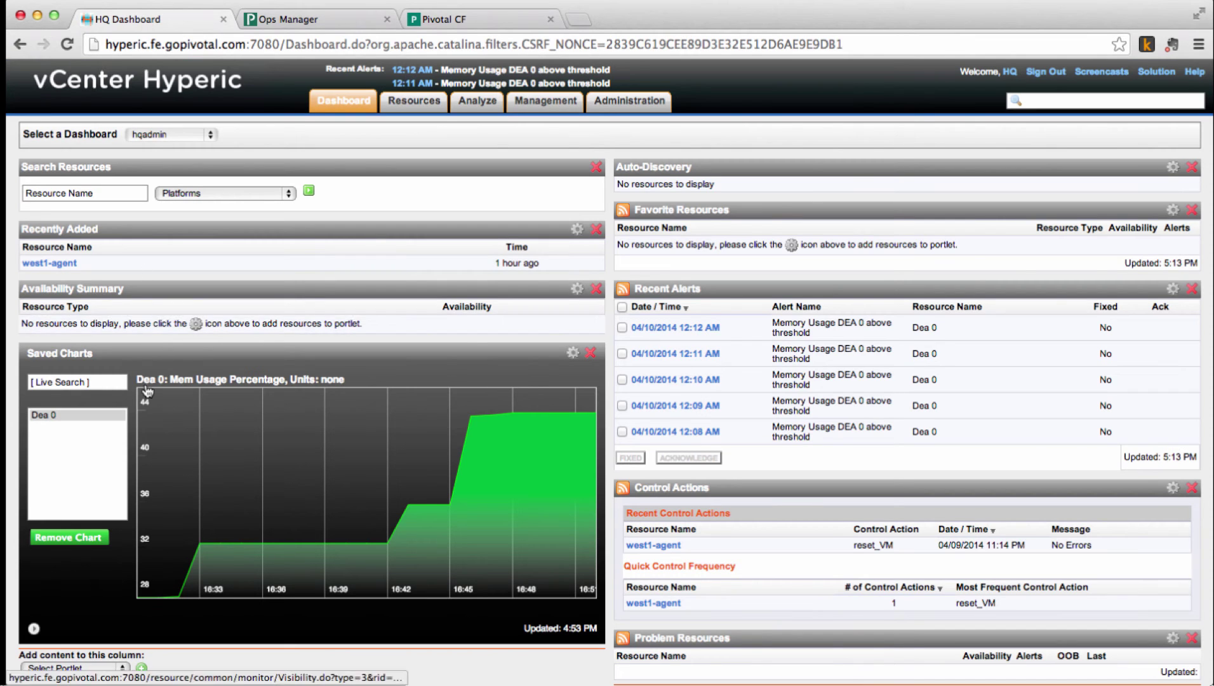
pyautogui.click(340, 104)
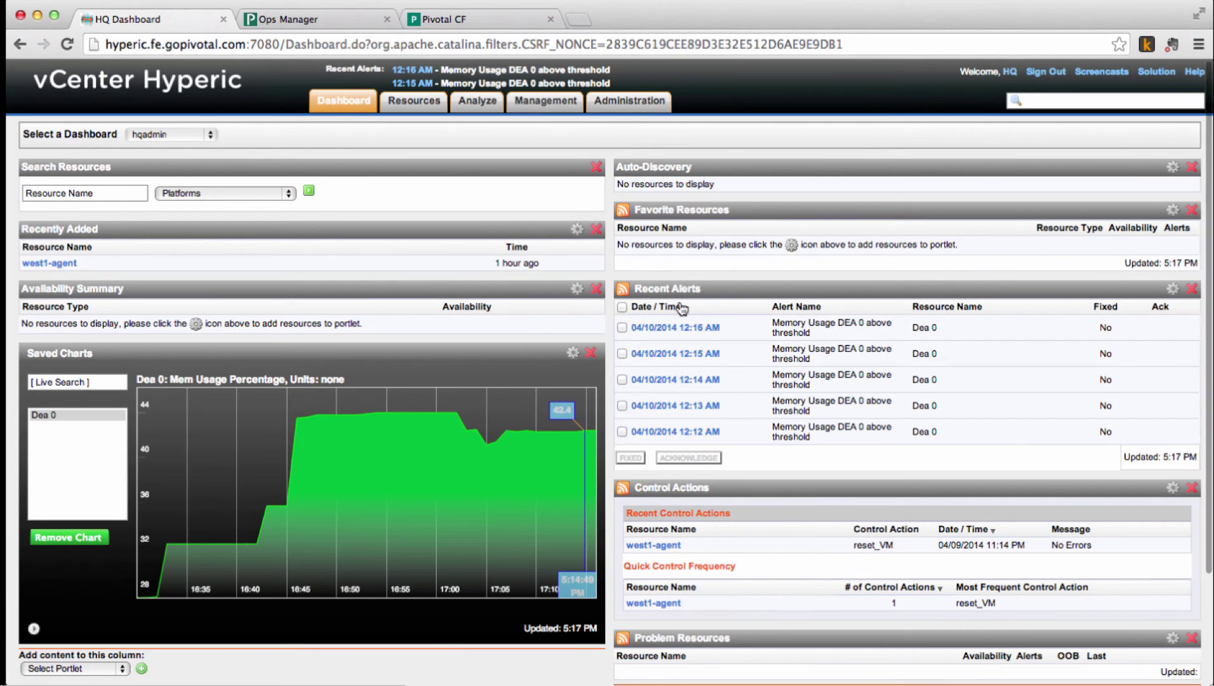
pyautogui.click(622, 306)
pyautogui.click(634, 457)
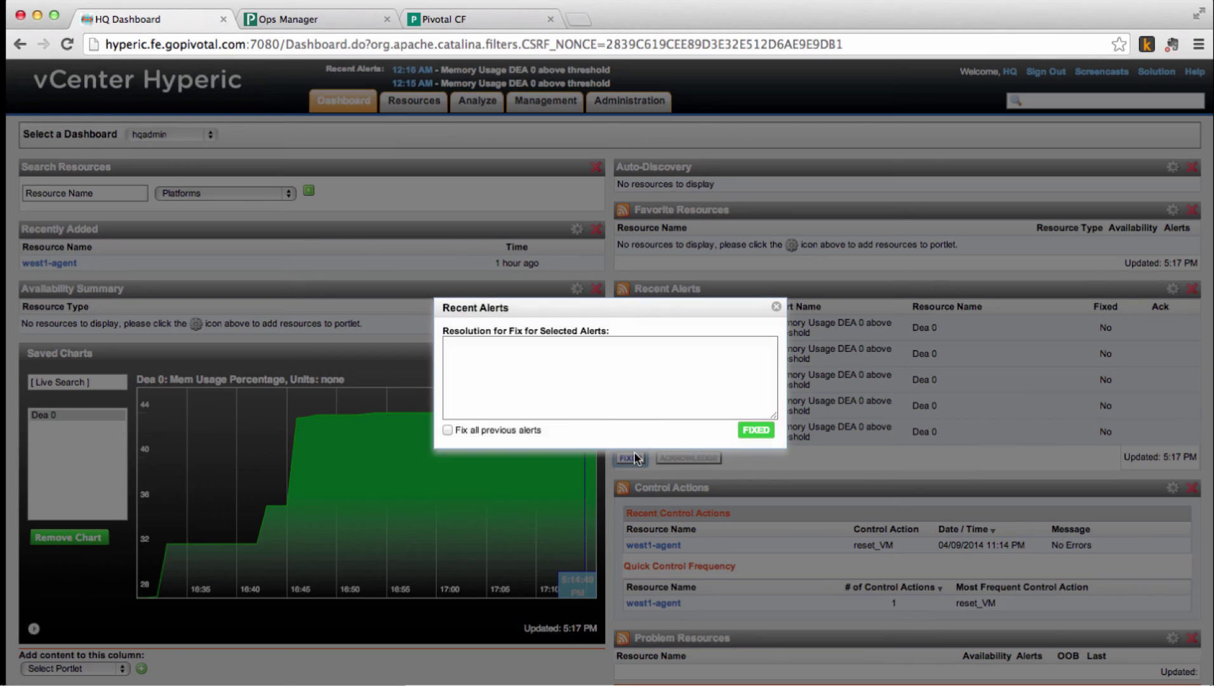
pyautogui.click(730, 381)
pyautogui.write('Scaled DEAs')
pyautogui.press('Tab')
pyautogui.press('space')
pyautogui.click(753, 430)
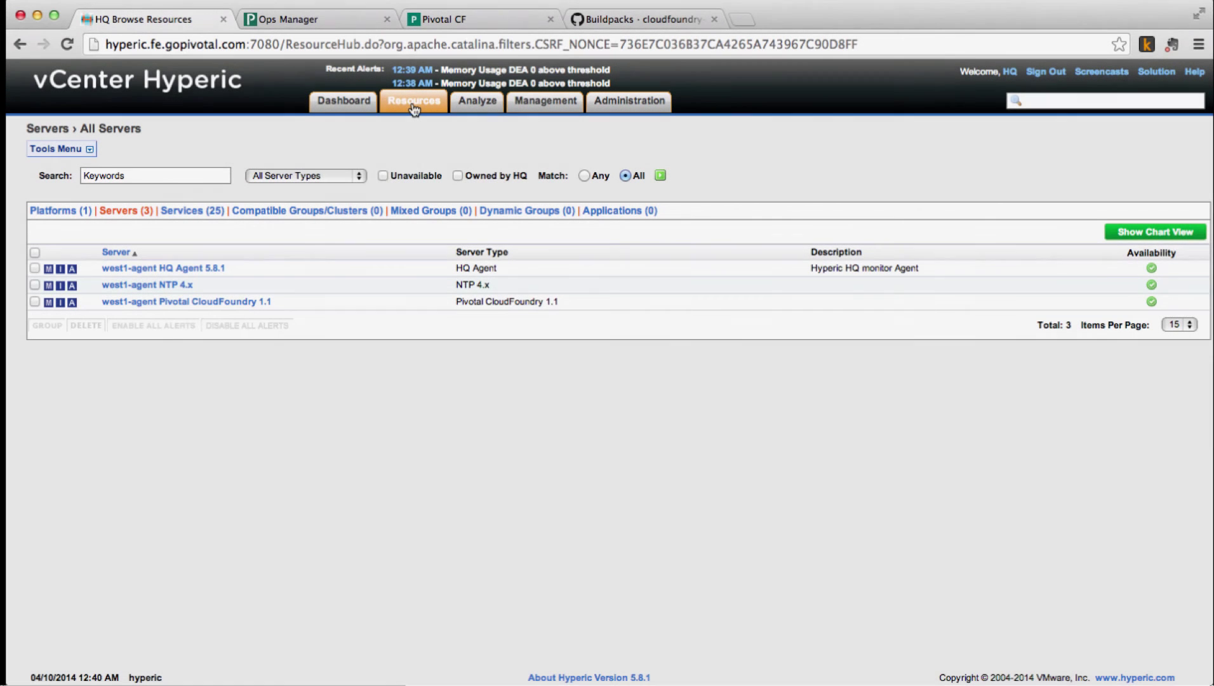
# - Open the Pivotal CloudFoundry 1.1 Dea group under west1-agent, listing Dea 0 through Dea 3
pyautogui.moveTo(406, 104)
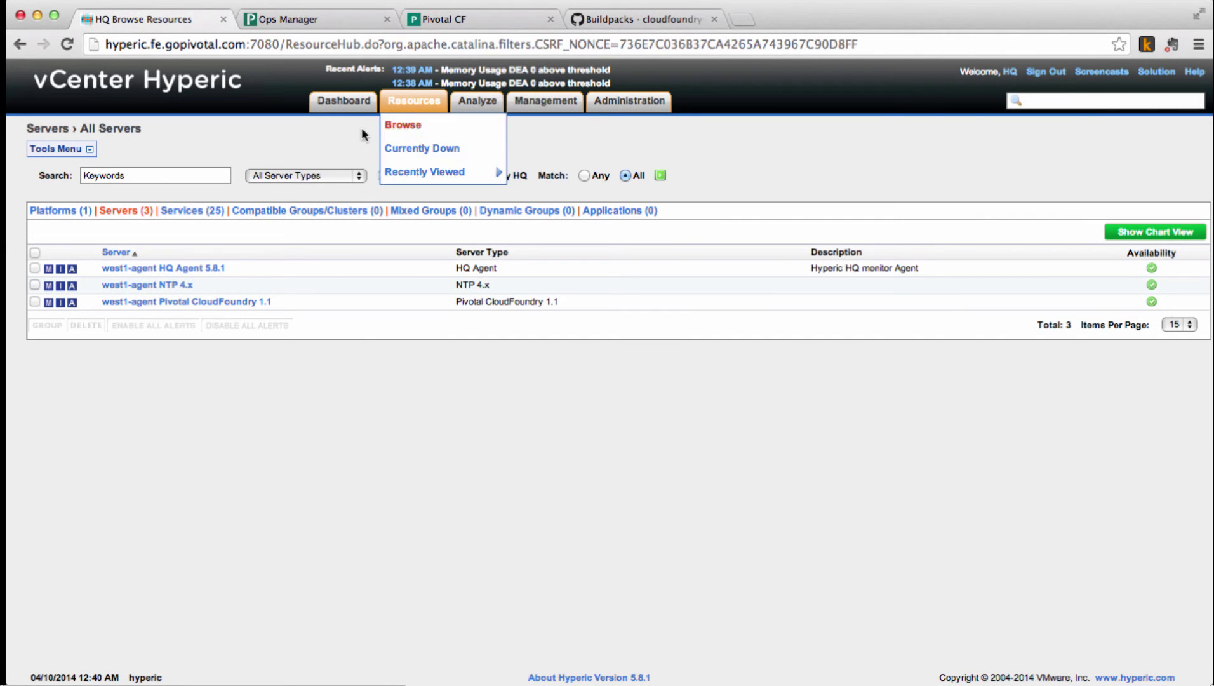
pyautogui.click(204, 304)
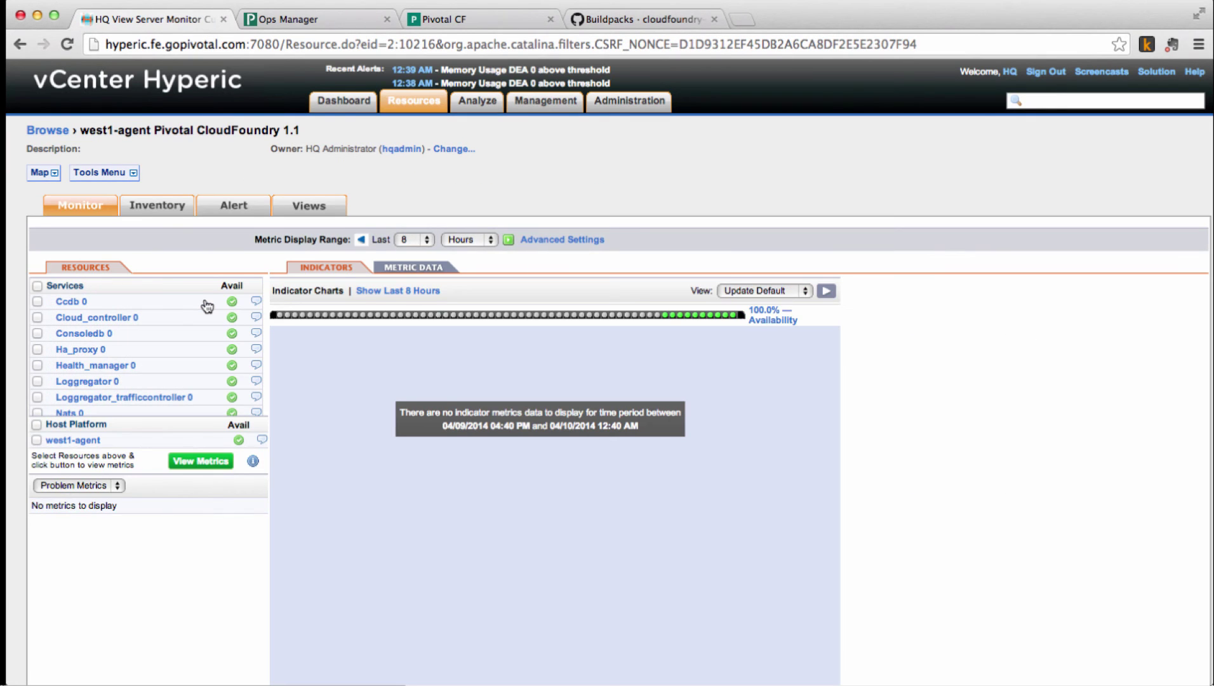
pyautogui.scroll(-3, 184, 331)
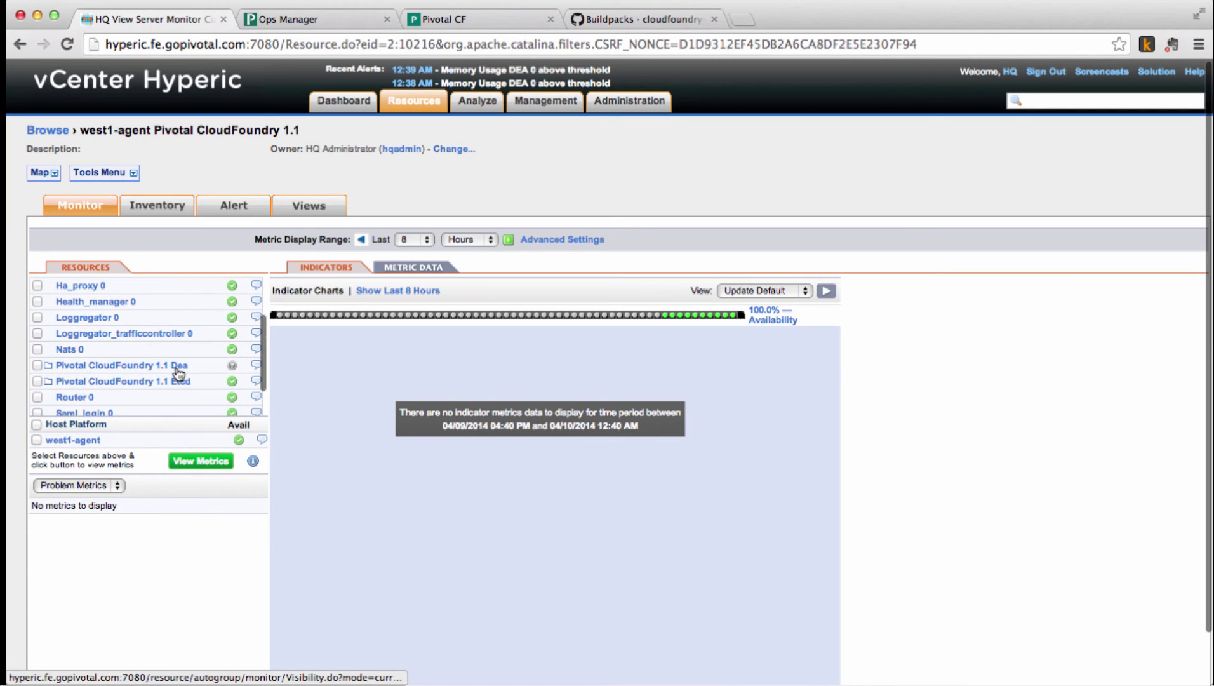
pyautogui.click(178, 368)
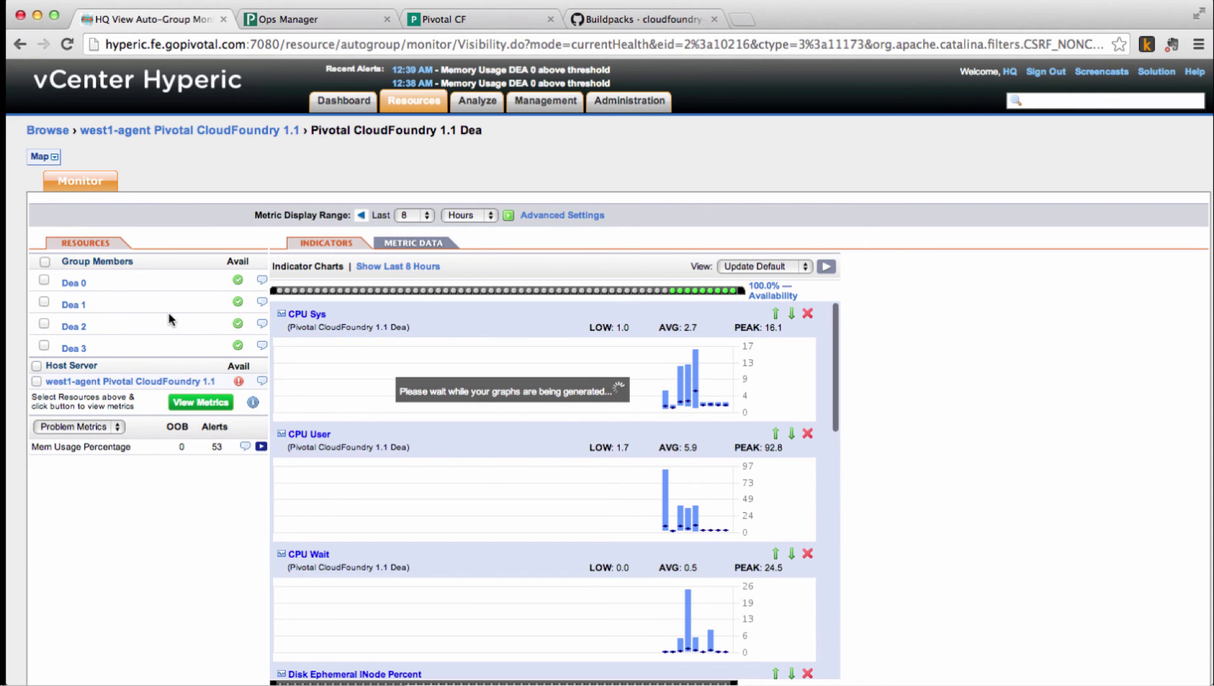
pyautogui.scroll(-1, 169, 316)
pyautogui.scroll(-2, 168, 312)
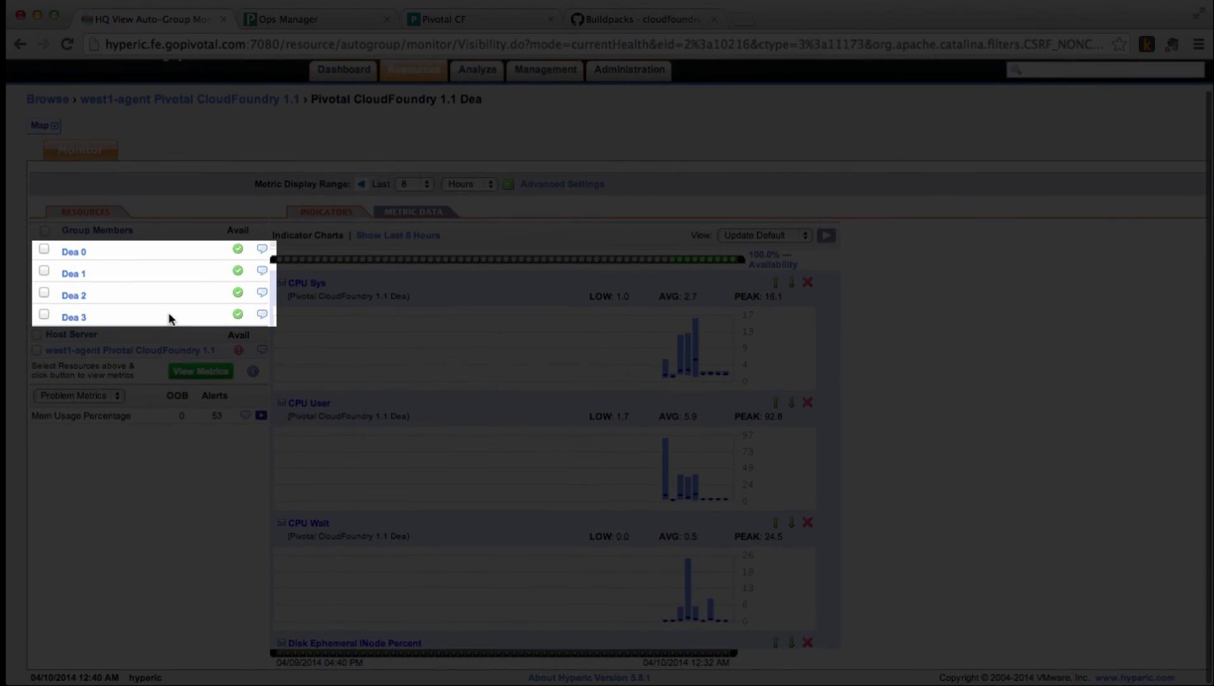